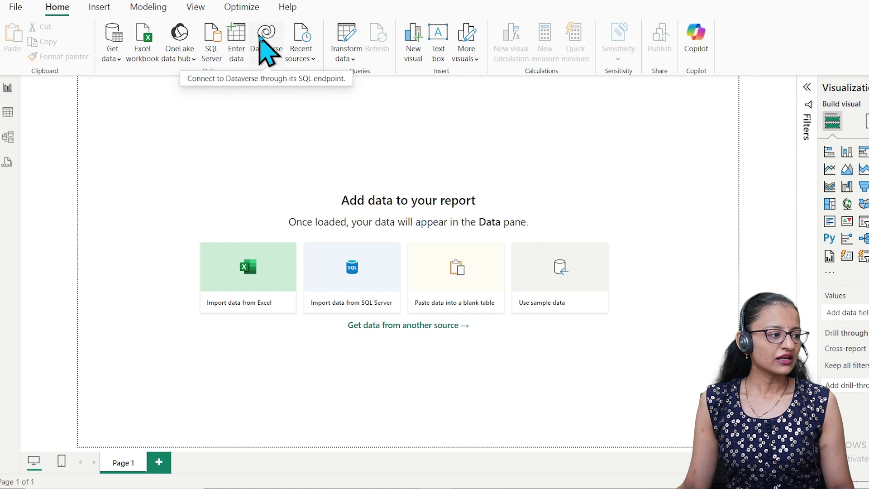
# In Power Apps, open the EmployeeData table's edit properties and expand its advanced options.
pyautogui.click(112, 57)
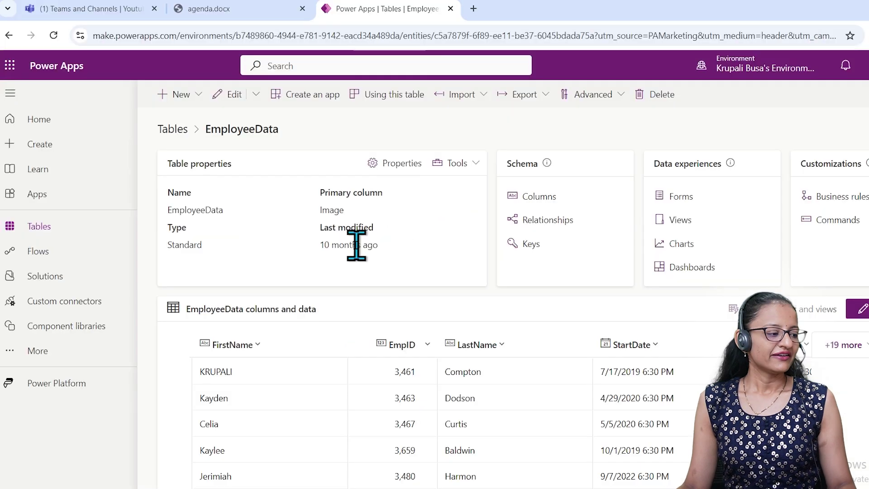
pyautogui.scroll(-3, 355, 246)
pyautogui.scroll(3, 354, 262)
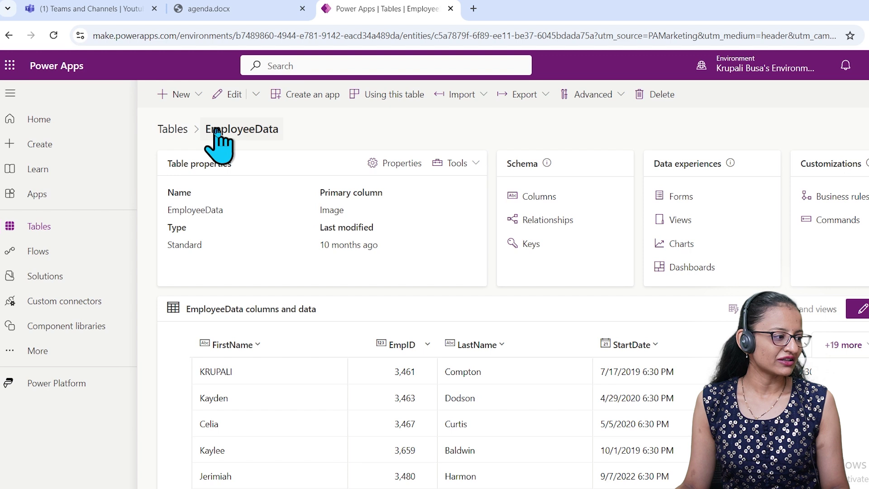
pyautogui.click(230, 95)
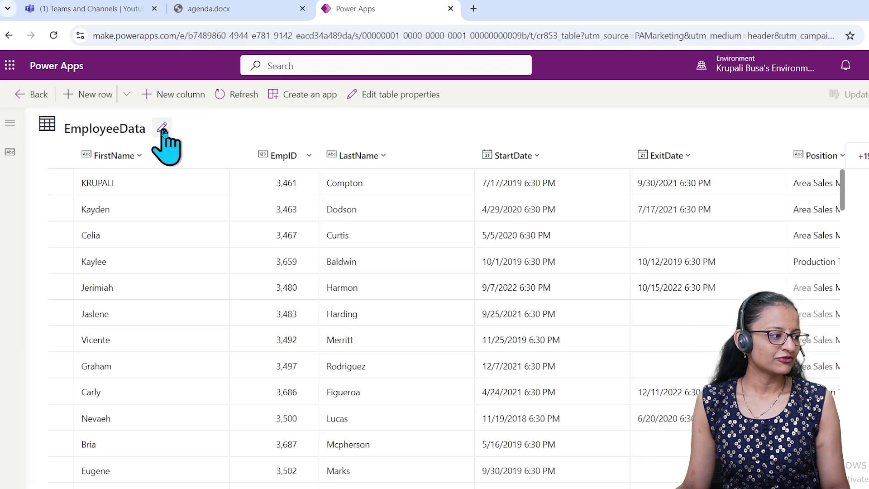
pyautogui.click(162, 129)
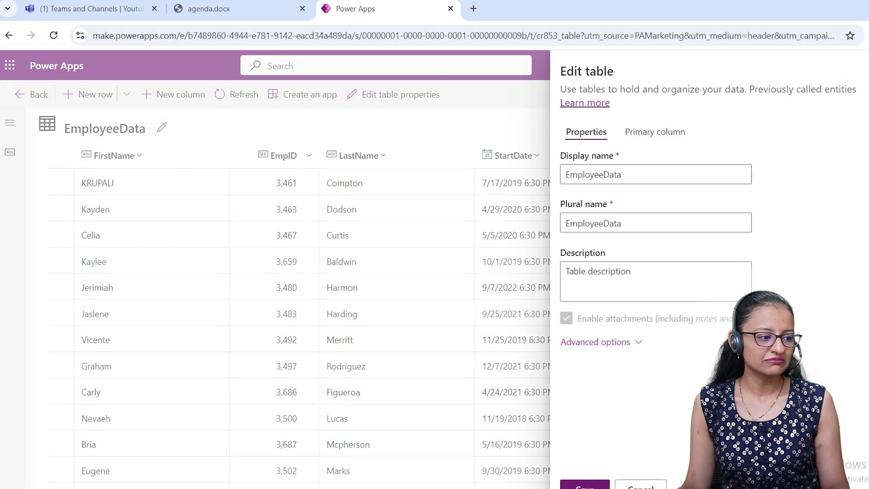
pyautogui.click(588, 343)
pyautogui.scroll(-3, 660, 368)
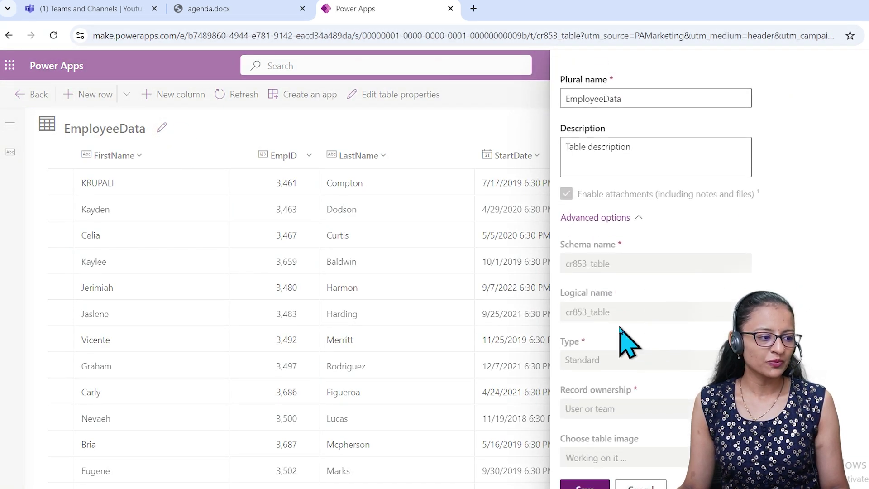
# Copy the schema name cr853_table from the EmployeeData table's properties and save the table.
pyautogui.moveTo(617, 263); pyautogui.dragTo(561, 278)
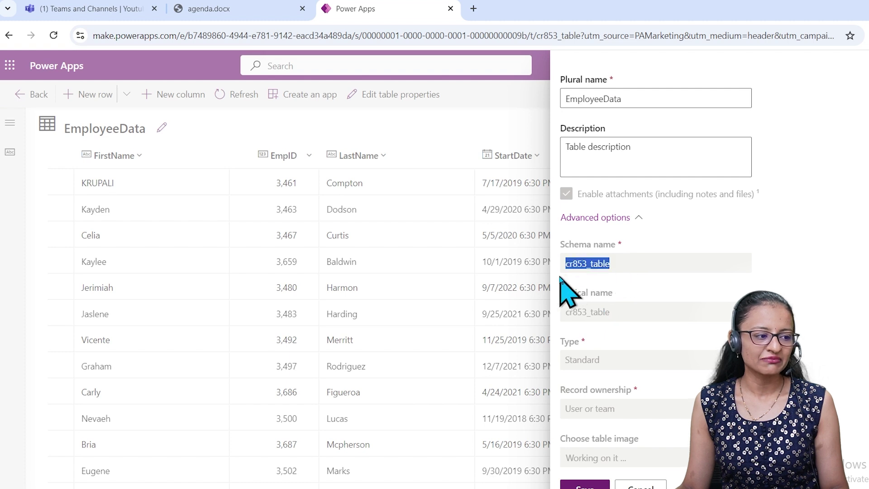
pyautogui.rightClick(599, 265)
pyautogui.click(621, 275)
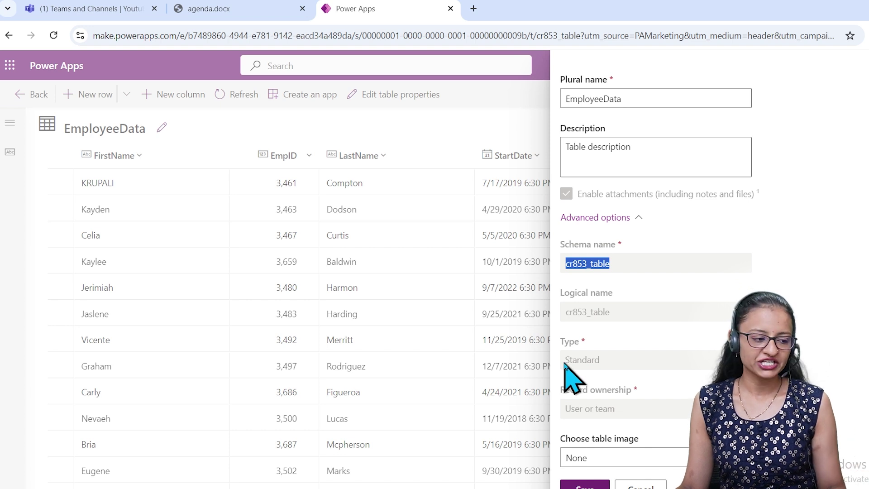
pyautogui.click(586, 484)
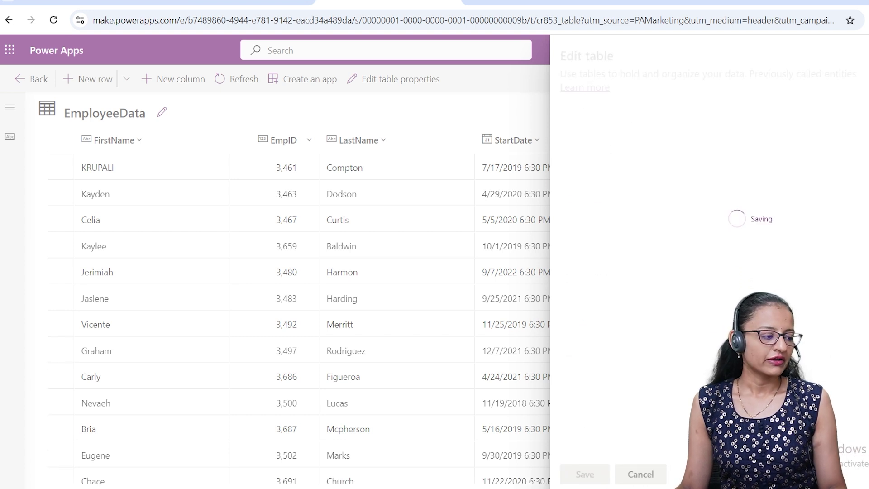
# Switch to Power BI Desktop, connect to Dataverse, and compare the Navigator's environments with those available in Power Apps.
pyautogui.click(432, 471)
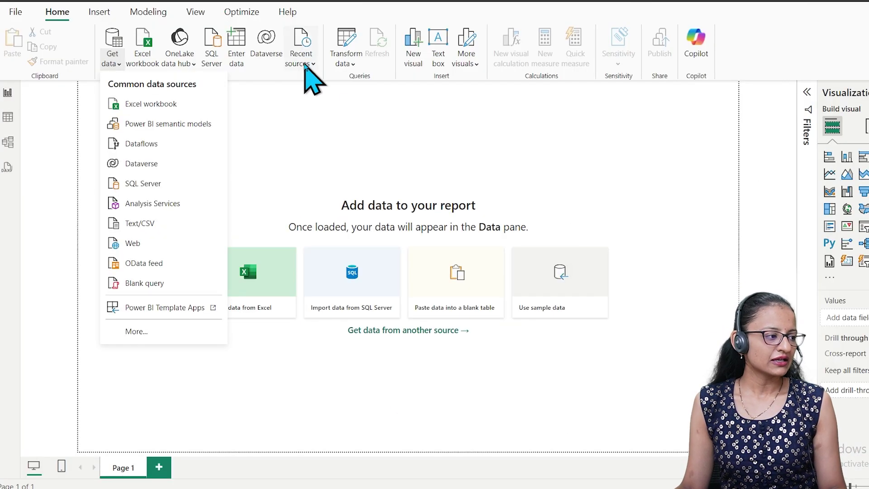
pyautogui.click(271, 52)
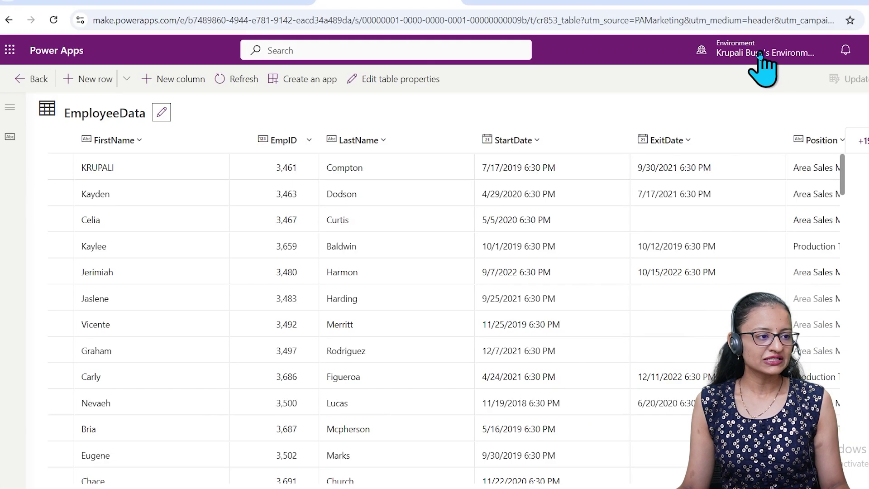
pyautogui.moveTo(745, 58)
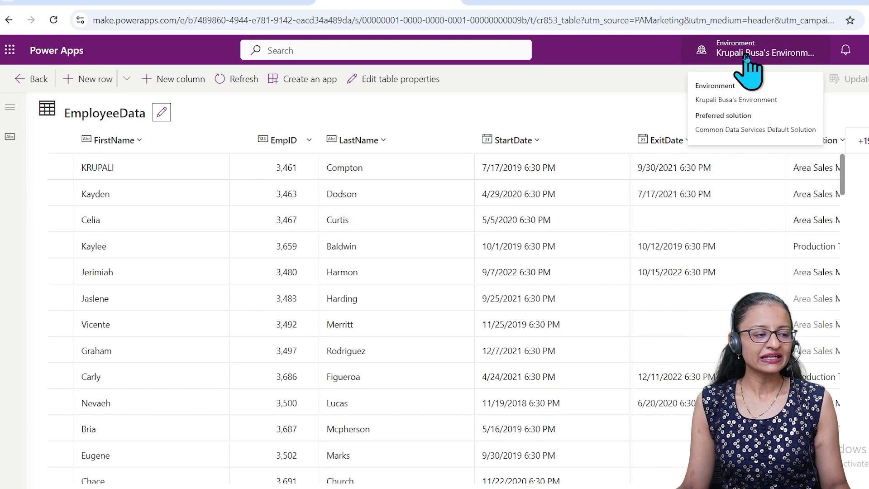
pyautogui.click(746, 58)
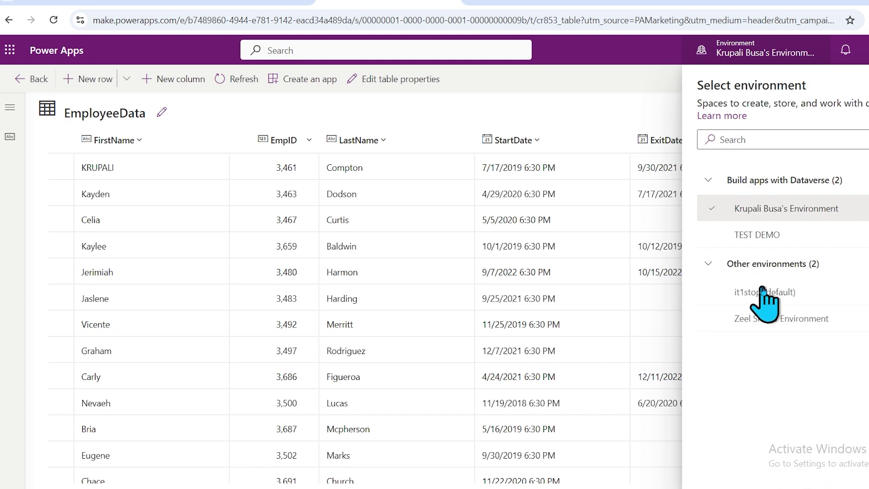
pyautogui.moveTo(768, 322)
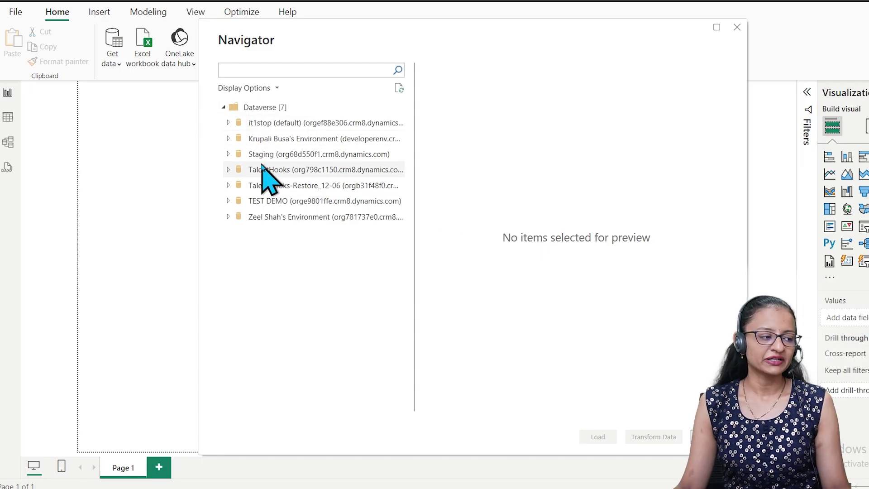
pyautogui.hotkey('alt', 'Tab')
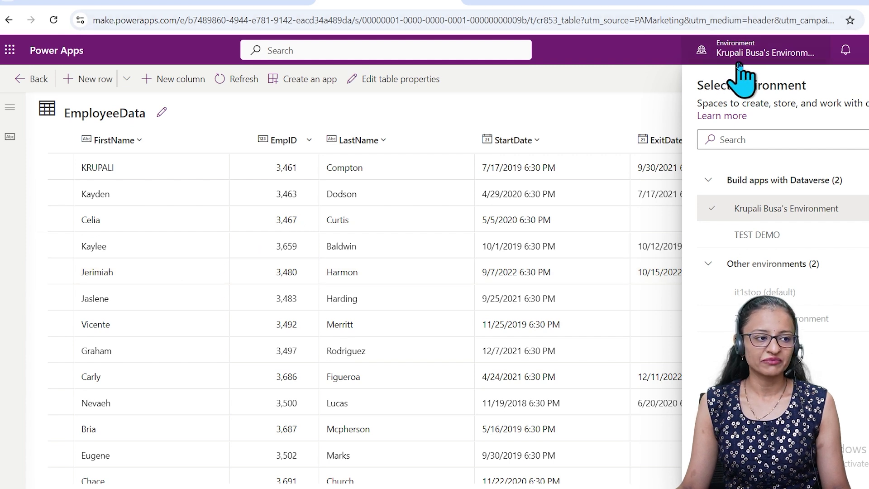
pyautogui.hotkey('alt', 'Tab')
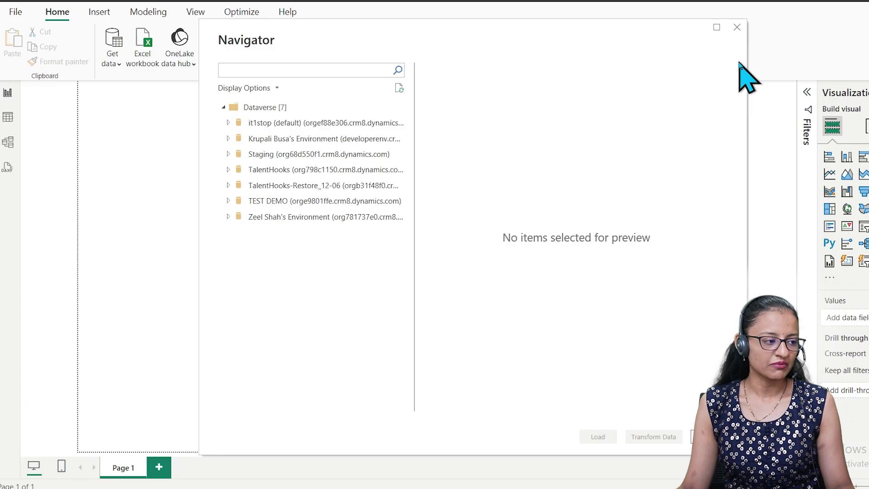
# Expand the developerenv environment in the Navigator and browse its Dataverse tables.
pyautogui.click(228, 138)
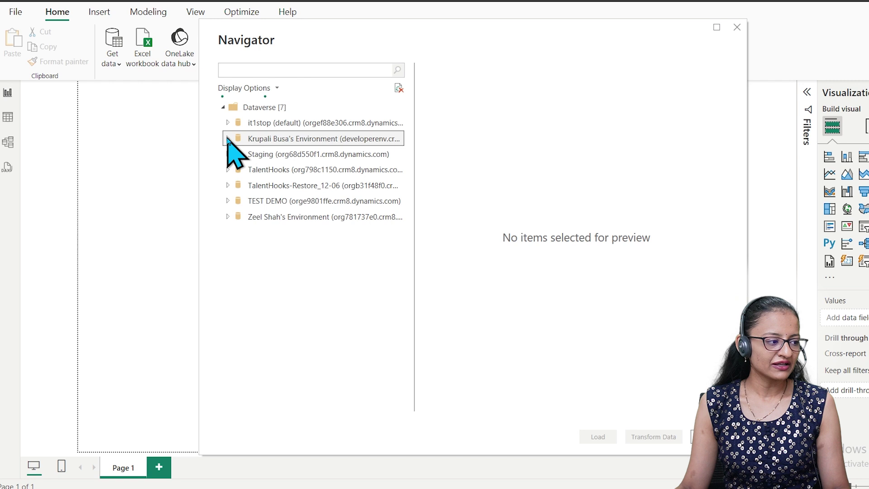
pyautogui.scroll(-6, 339, 238)
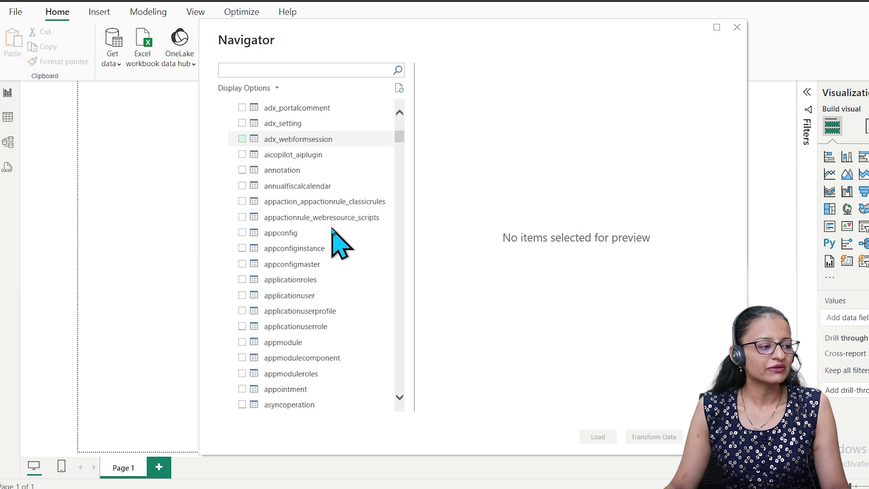
pyautogui.scroll(-10, 330, 227)
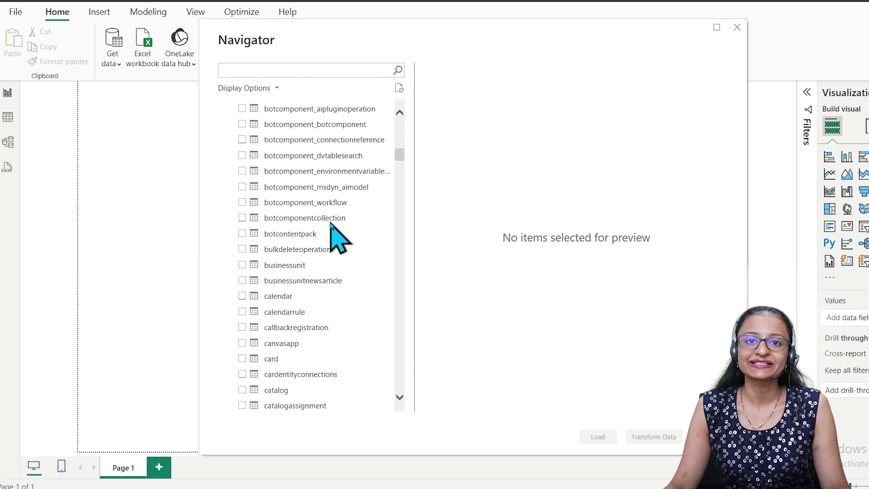
pyautogui.scroll(-3, 331, 226)
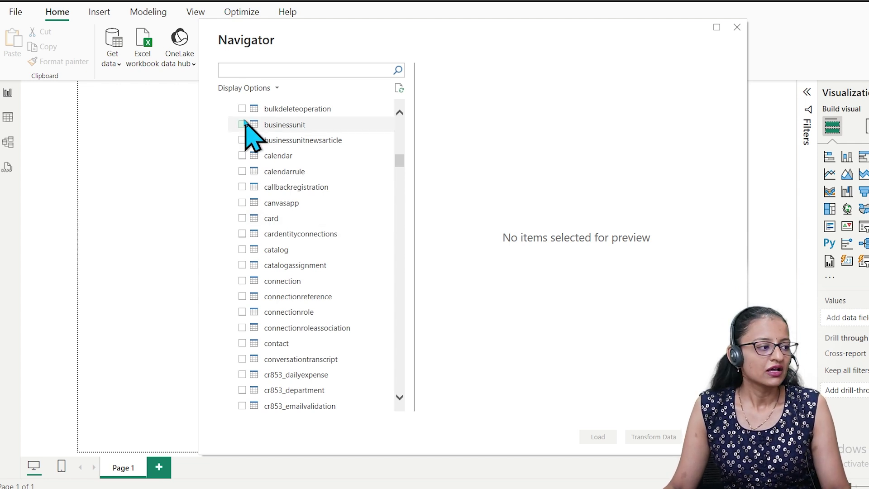
pyautogui.scroll(-5, 316, 227)
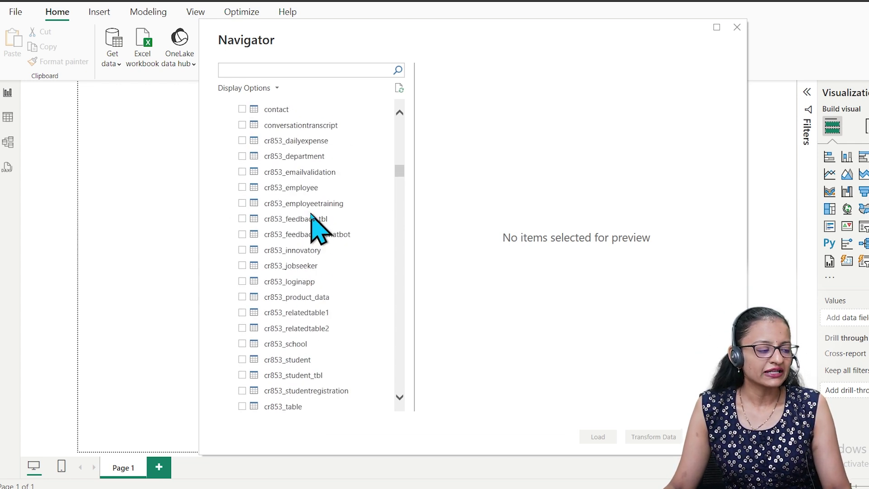
pyautogui.scroll(9, 312, 214)
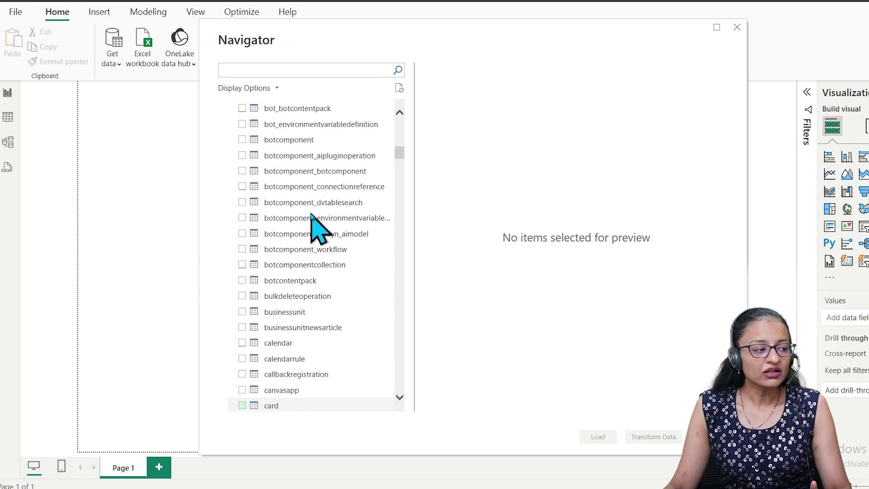
pyautogui.scroll(3, 315, 223)
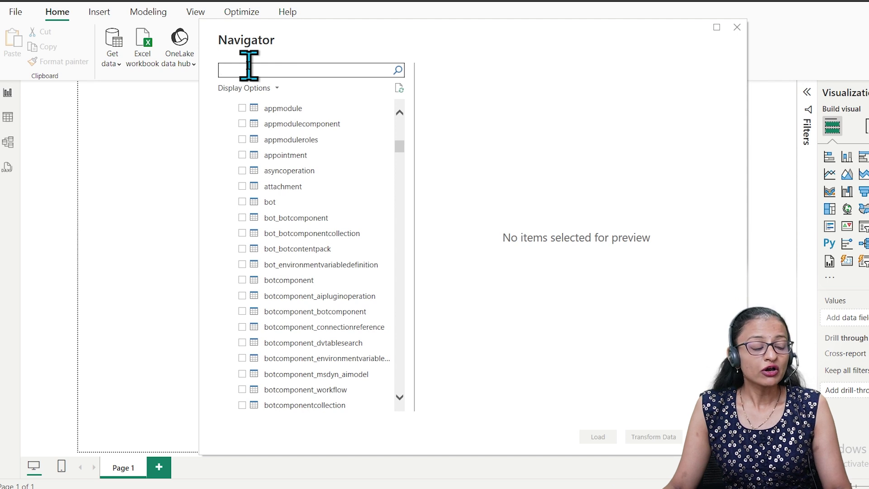
# Search the environment's tables for "Employee", and clear the search term.
pyautogui.write('Emplo')
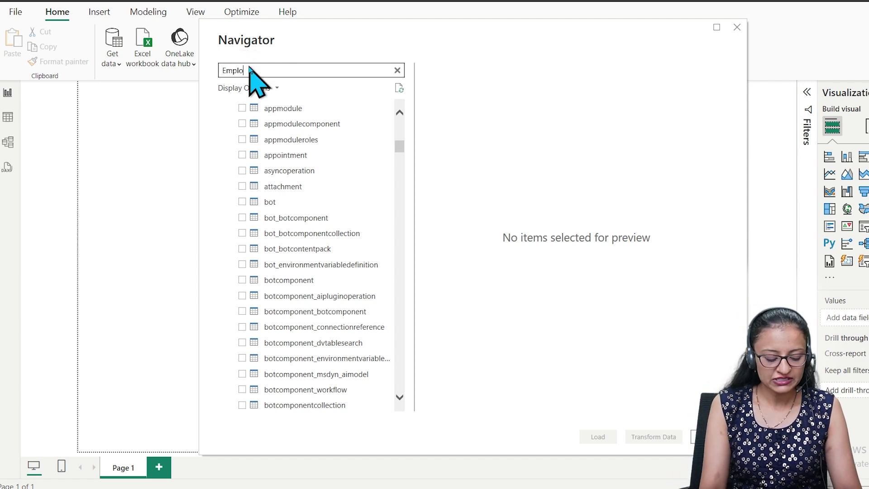
pyautogui.write('yee')
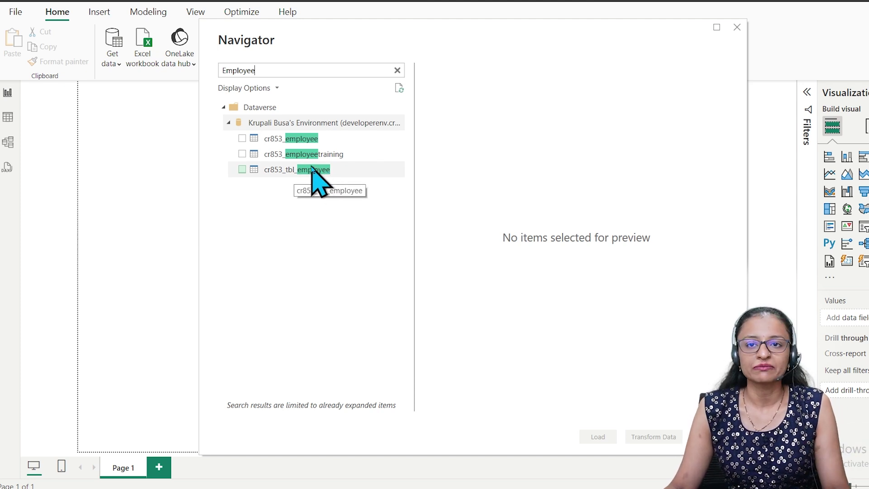
pyautogui.press('BackSpace')
pyautogui.press('BackSpace')
pyautogui.press('BackSpace')
pyautogui.press('BackSpace')
pyautogui.press('BackSpace')
pyautogui.press('BackSpace')
pyautogui.press('BackSpace')
pyautogui.press('BackSpace')
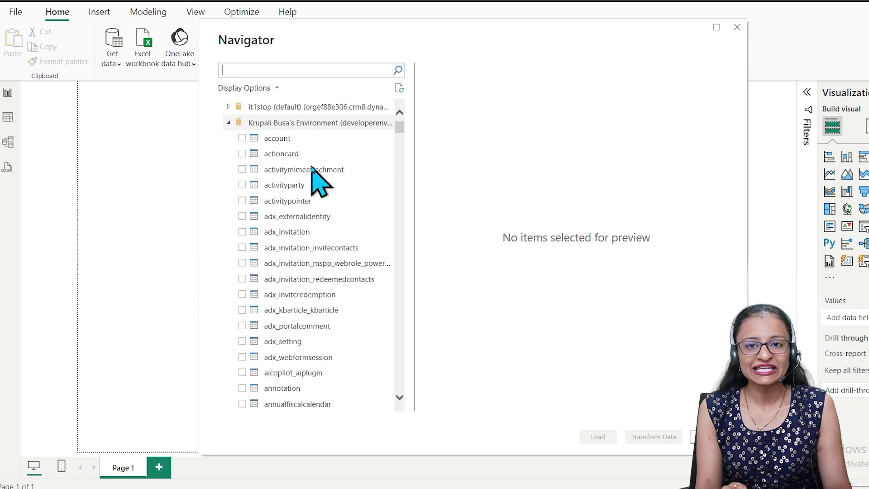
# Find the table by its copied schema name cr853_table, and select it to preview its data.
pyautogui.hotkey('ctrl', 'v')
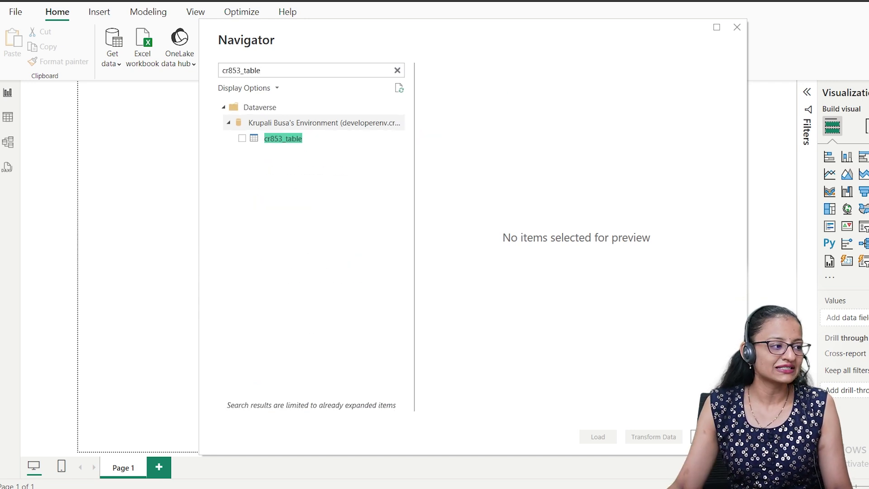
pyautogui.click(242, 138)
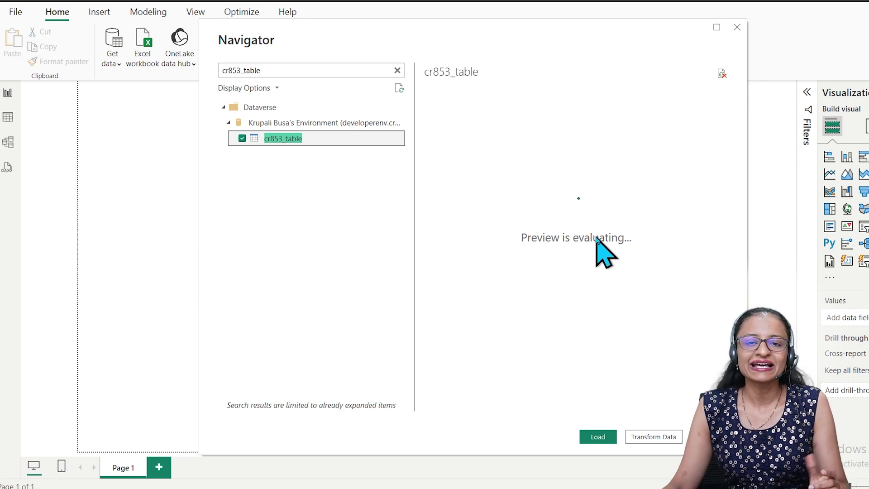
pyautogui.moveTo(450, 406)
pyautogui.mouseDown()
pyautogui.moveTo(563, 406)
pyautogui.moveTo(446, 406)
pyautogui.mouseUp()
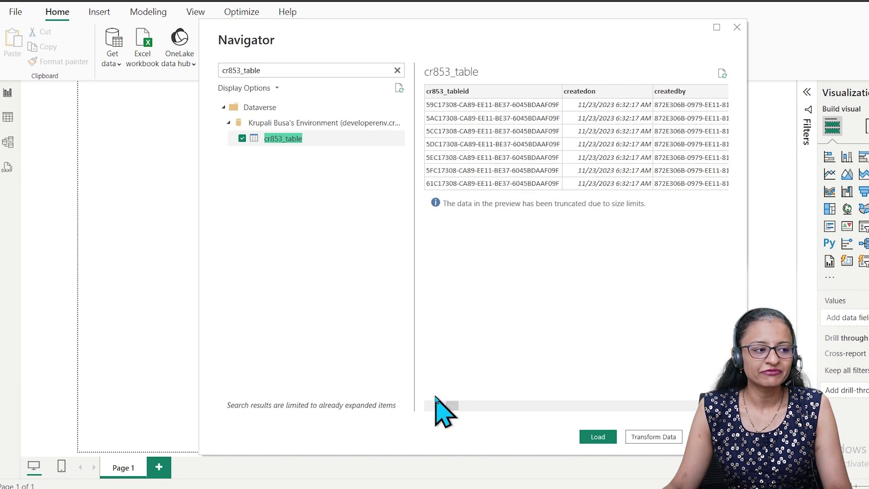
# Load cr853_table into the report using the DirectQuery connection mode.
pyautogui.click(598, 436)
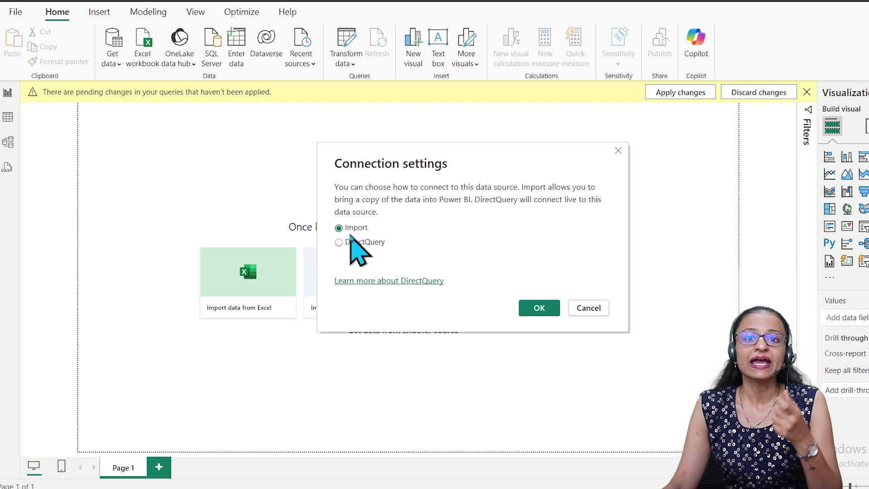
pyautogui.click(340, 242)
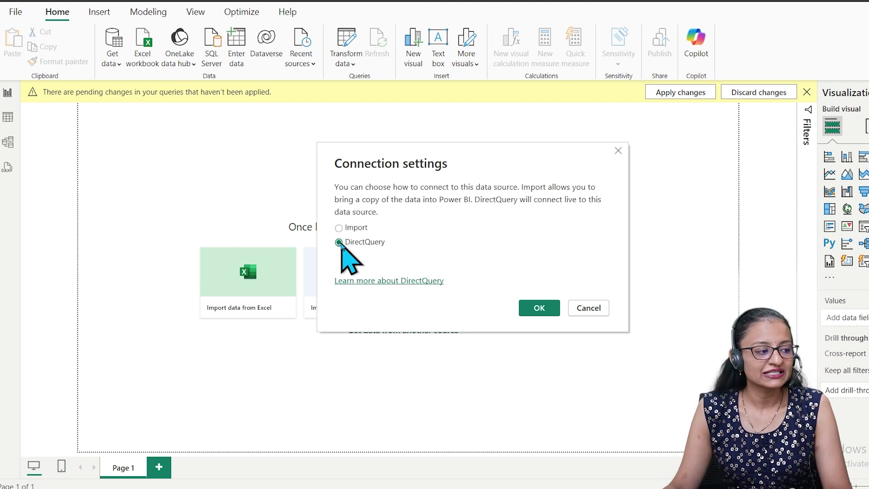
pyautogui.click(549, 310)
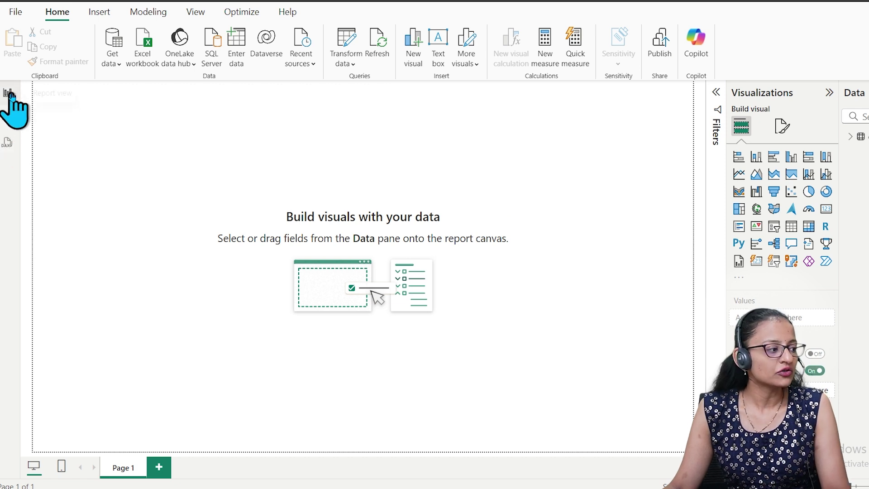
# Look through the Model and DAX query views, return to the Report view, and expand the fields of cr853_table.
pyautogui.click(9, 118)
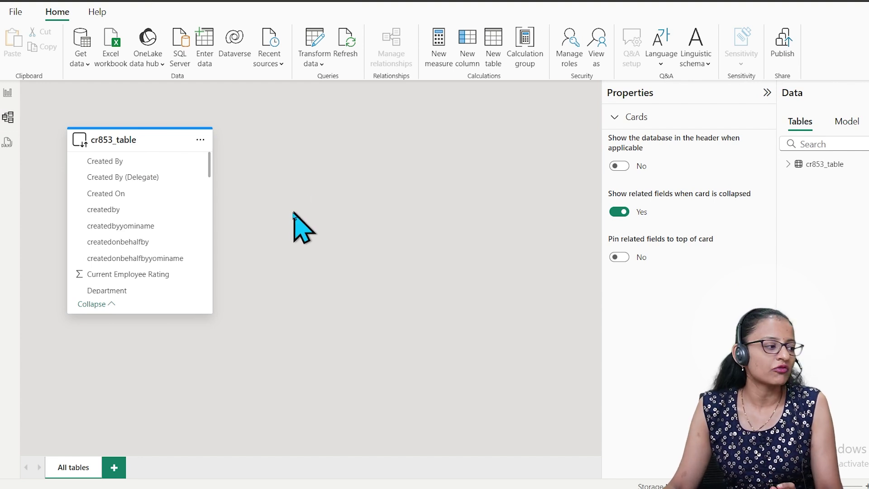
pyautogui.click(13, 145)
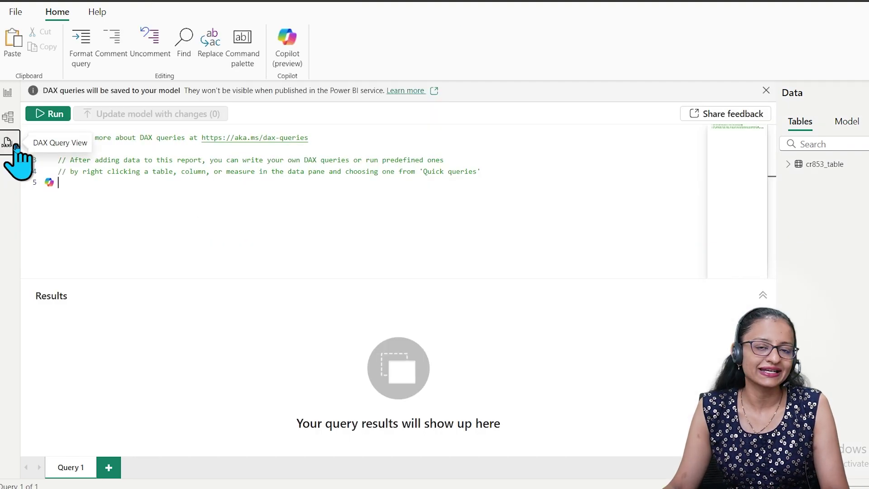
pyautogui.click(8, 94)
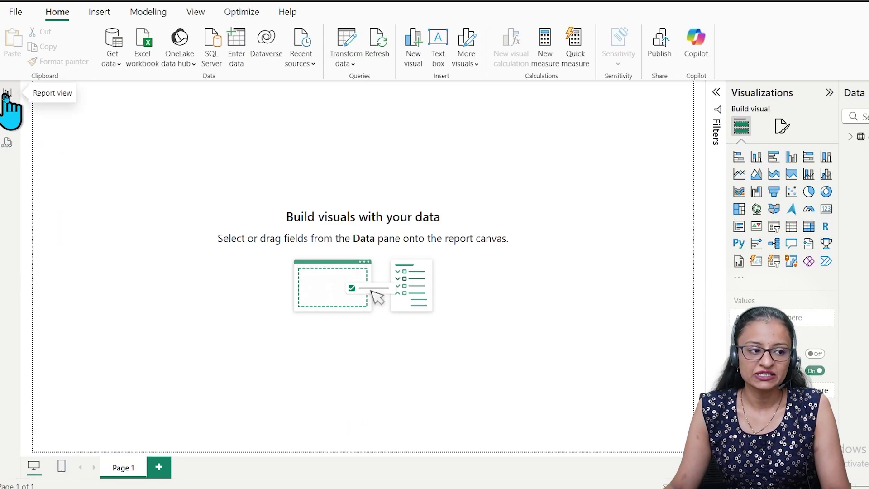
pyautogui.click(849, 136)
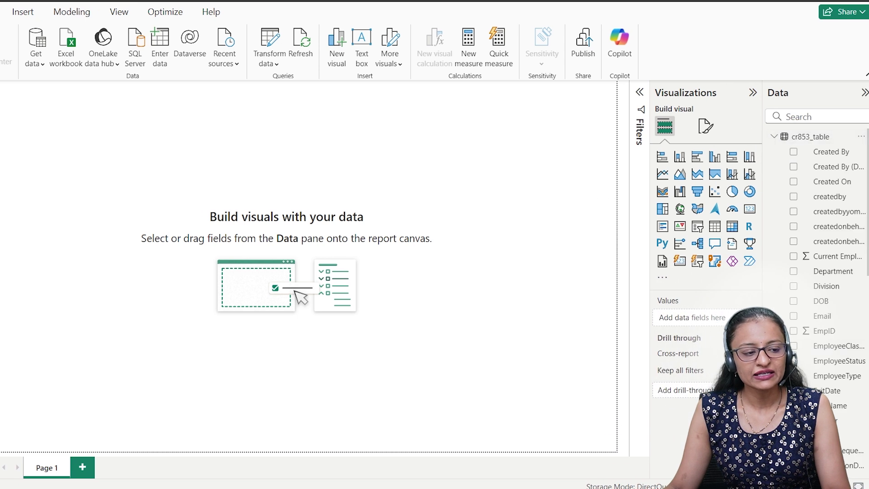
# Widen the Data pane to show full field names, and look through the fields of cr853_table.
pyautogui.scroll(-10, 839, 364)
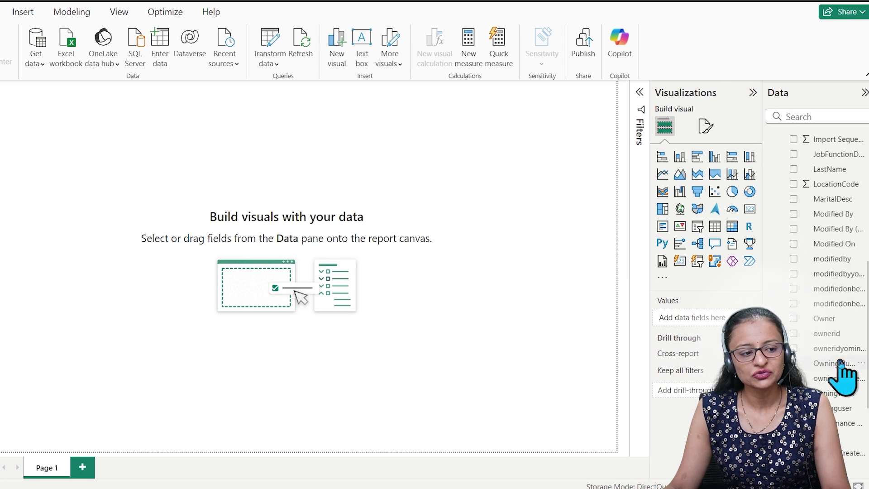
pyautogui.scroll(10, 839, 364)
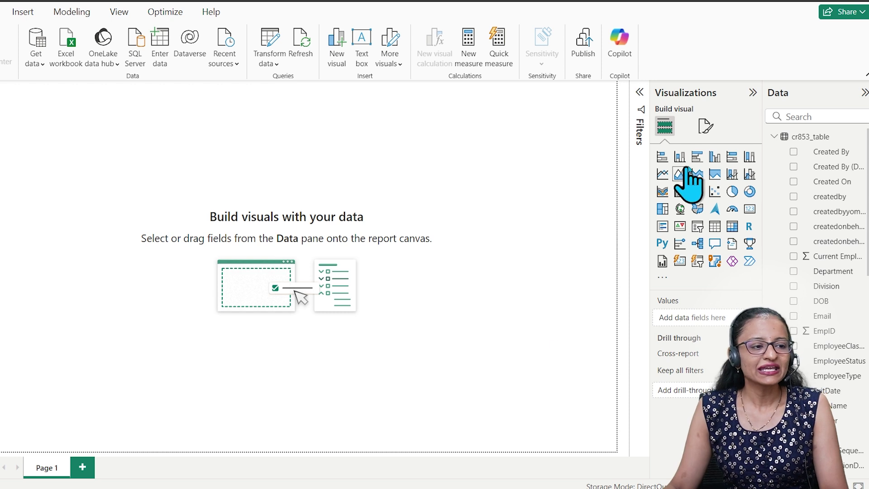
pyautogui.moveTo(765, 167); pyautogui.dragTo(685, 169)
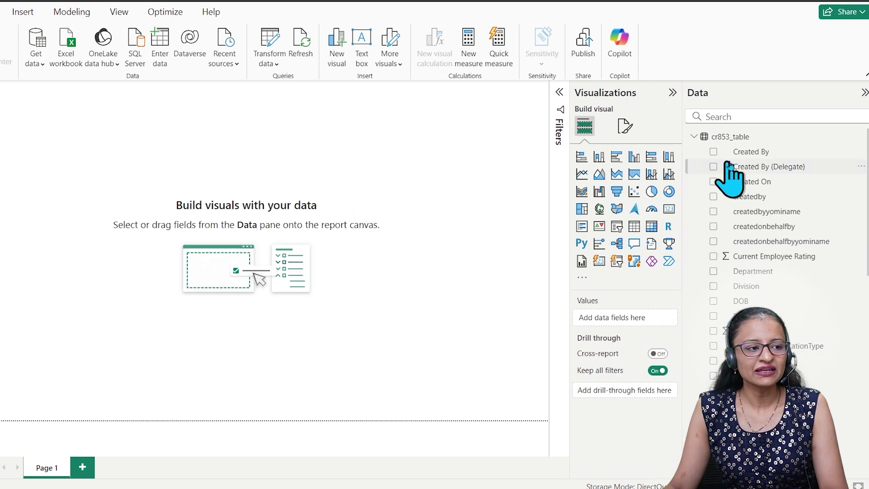
pyautogui.scroll(-5, 770, 315)
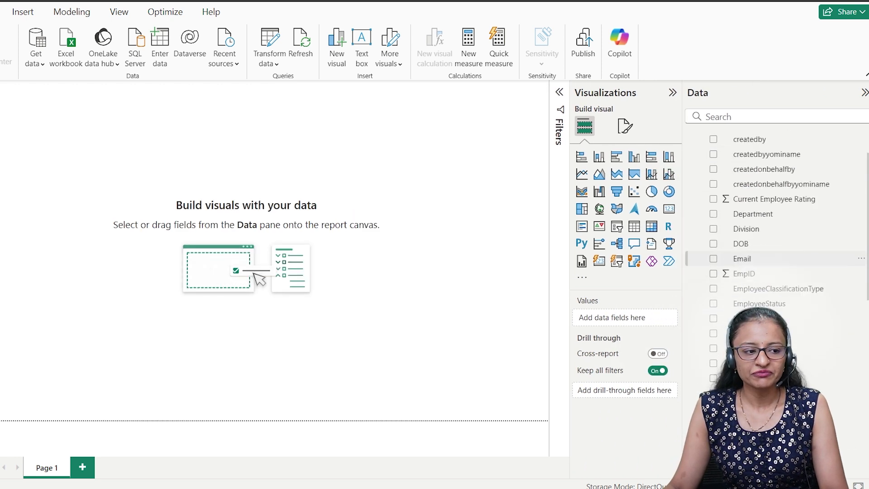
pyautogui.scroll(3, 769, 316)
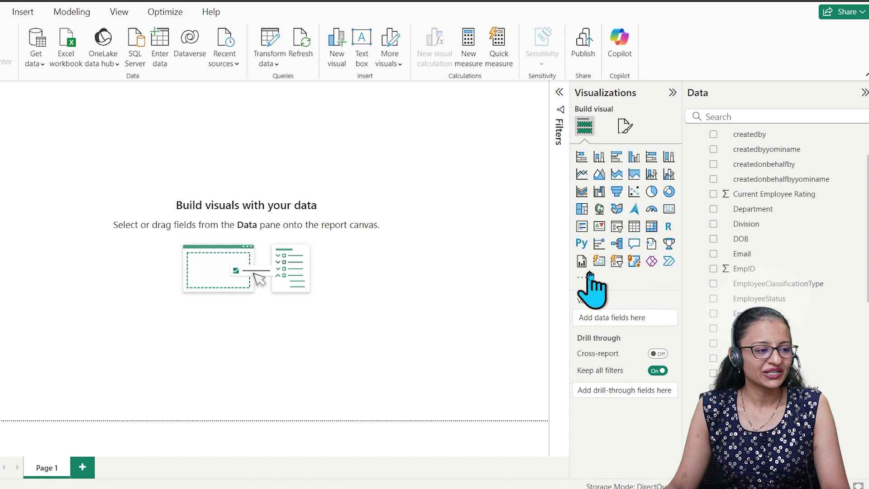
# Add a stacked bar chart with Gender on the Y-axis and the count of EmpID on the X-axis.
pyautogui.click(583, 159)
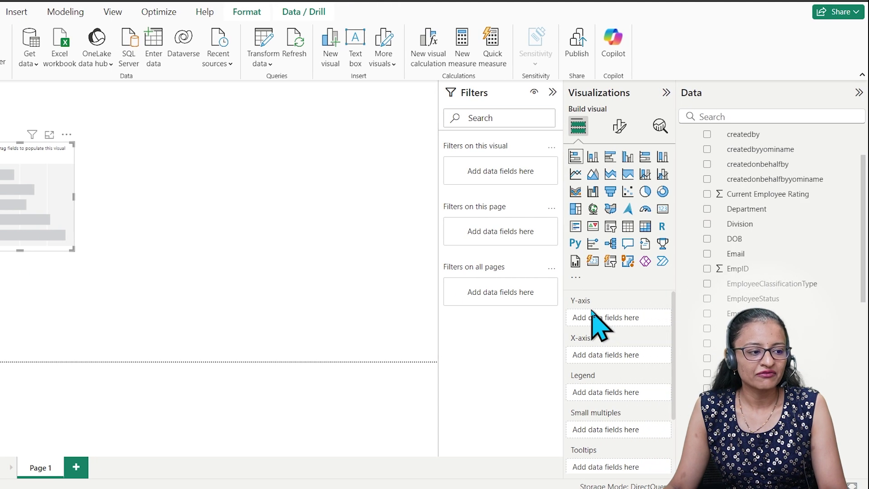
pyautogui.moveTo(731, 361); pyautogui.dragTo(597, 326)
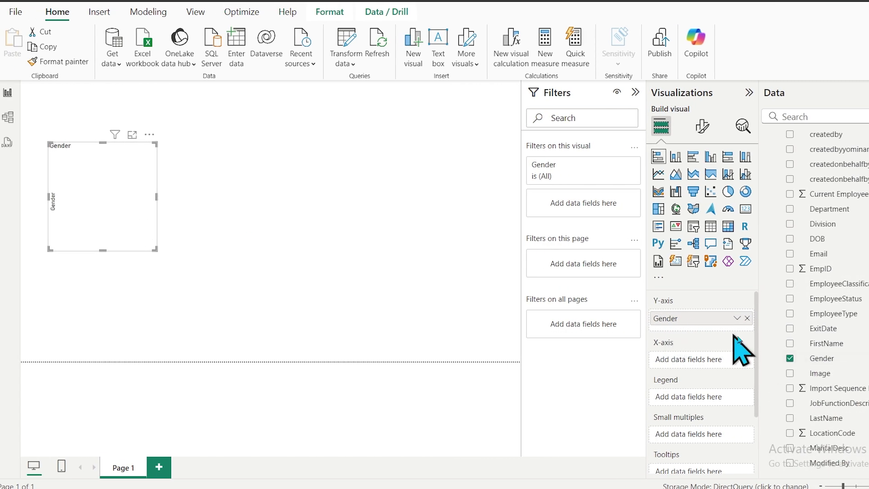
pyautogui.scroll(-3, 789, 317)
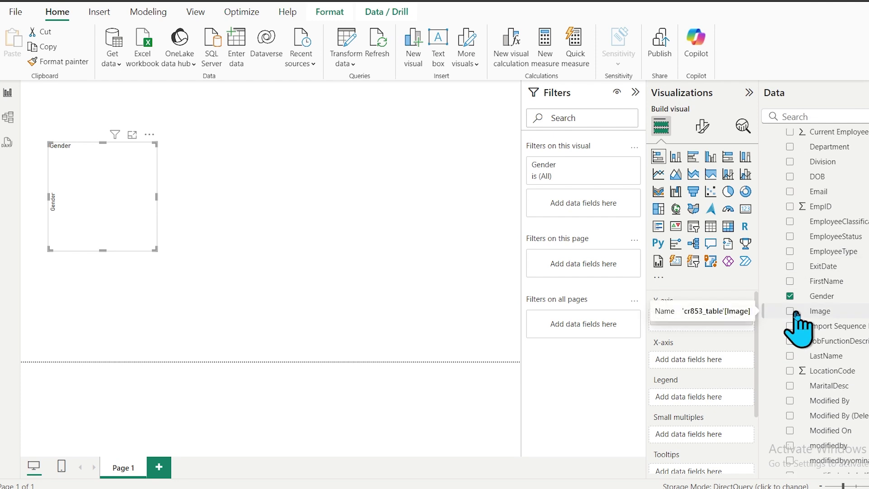
pyautogui.scroll(5, 796, 321)
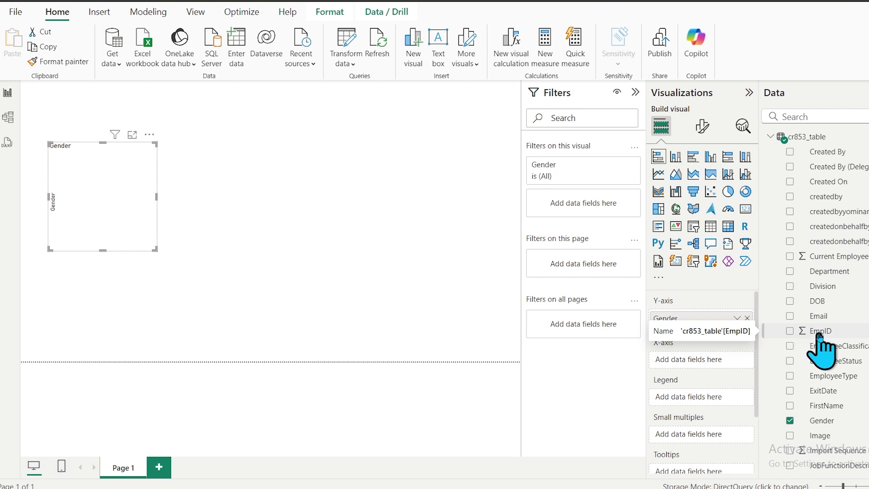
pyautogui.moveTo(798, 332); pyautogui.dragTo(703, 369)
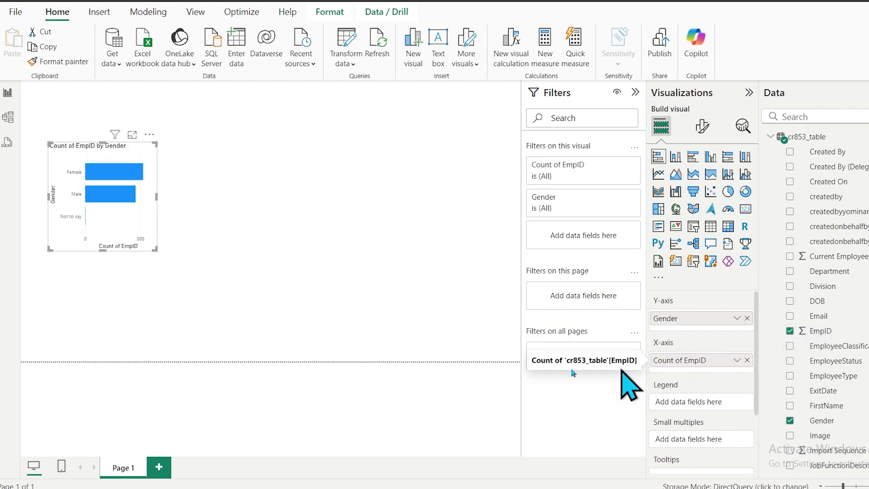
# Enlarge the Gender bar chart in width and height, and turn on its data labels.
pyautogui.moveTo(152, 247); pyautogui.dragTo(310, 267)
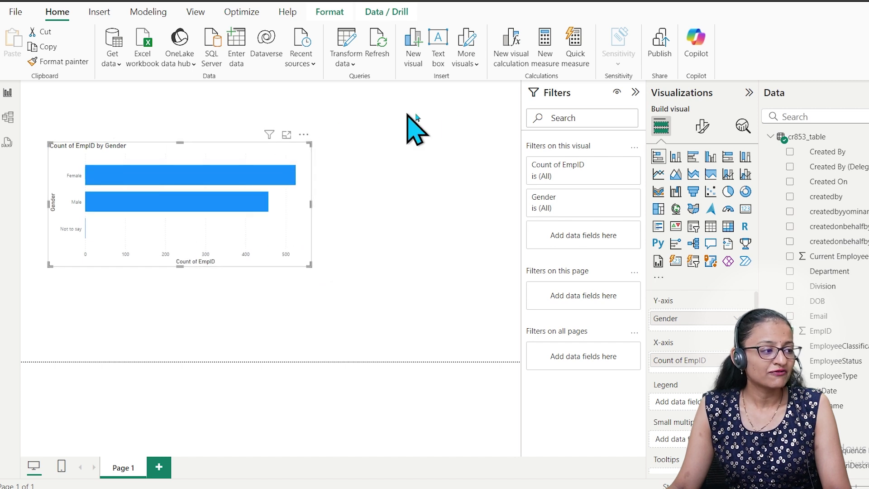
pyautogui.click(702, 126)
pyautogui.scroll(-1, 669, 333)
pyautogui.click(743, 410)
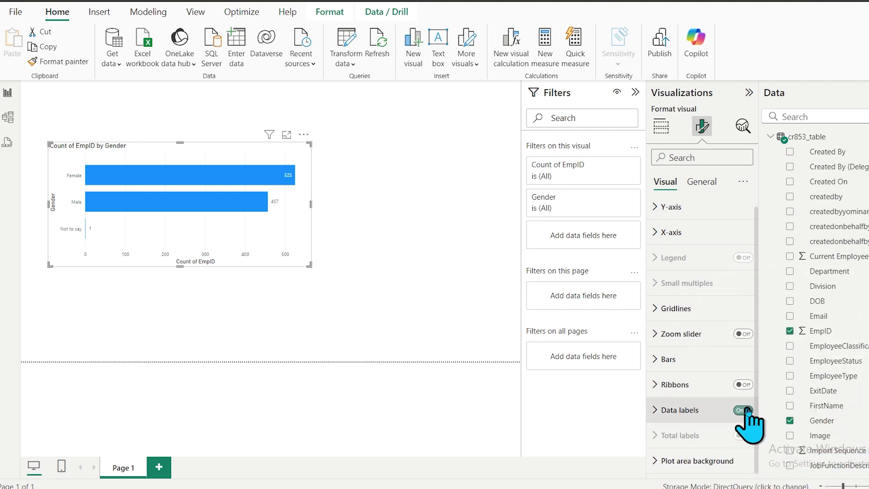
pyautogui.moveTo(309, 265); pyautogui.dragTo(308, 286)
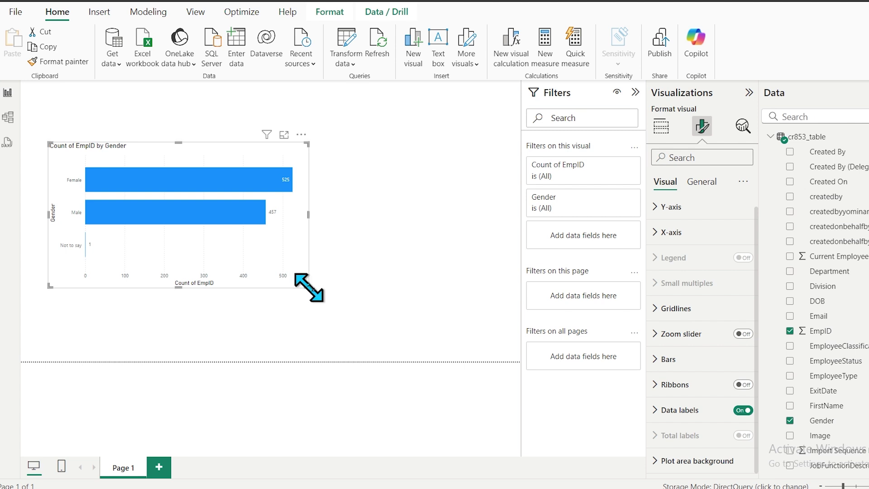
# Set the chart's data label values to font size 15 and black.
pyautogui.click(660, 410)
pyautogui.scroll(-5, 666, 394)
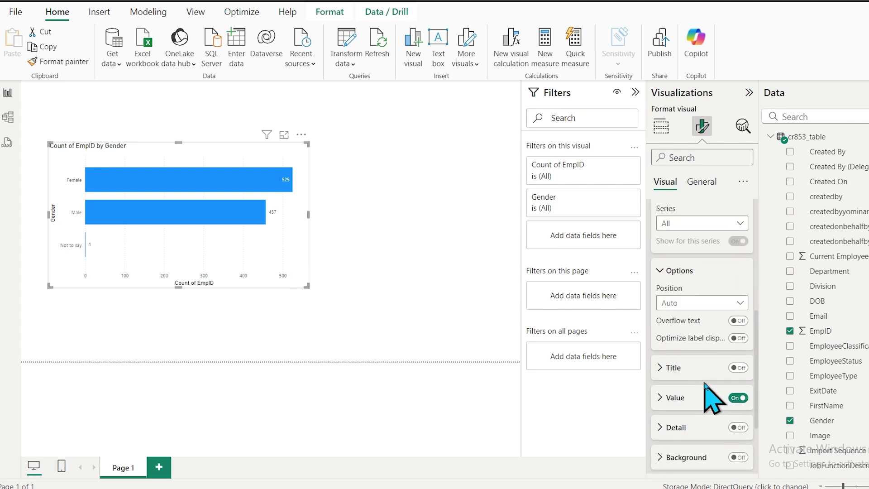
pyautogui.click(664, 337)
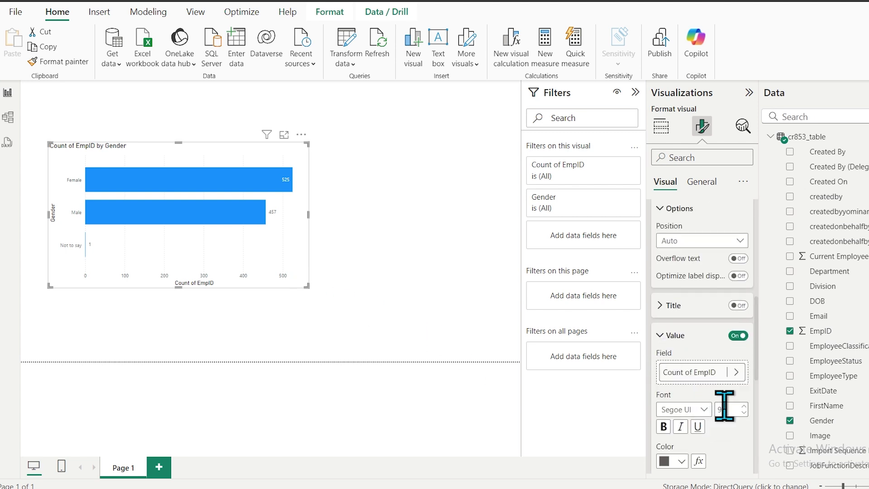
pyautogui.write('15')
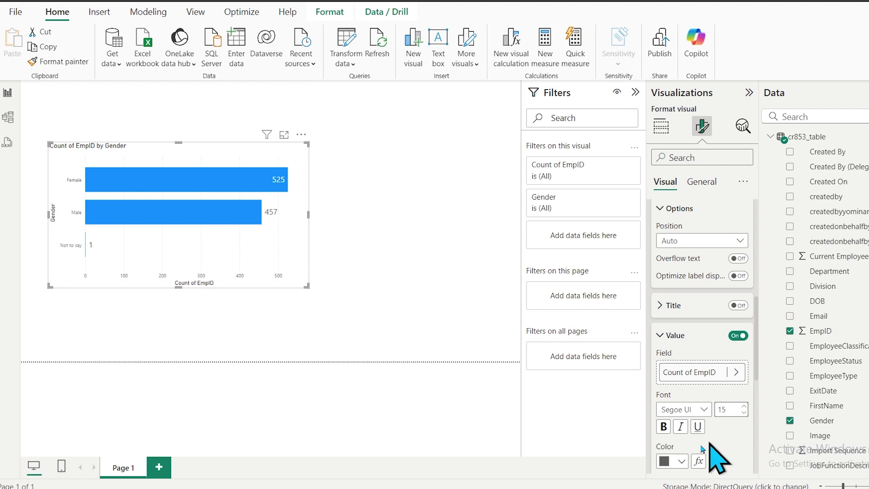
pyautogui.click(669, 460)
pyautogui.click(689, 266)
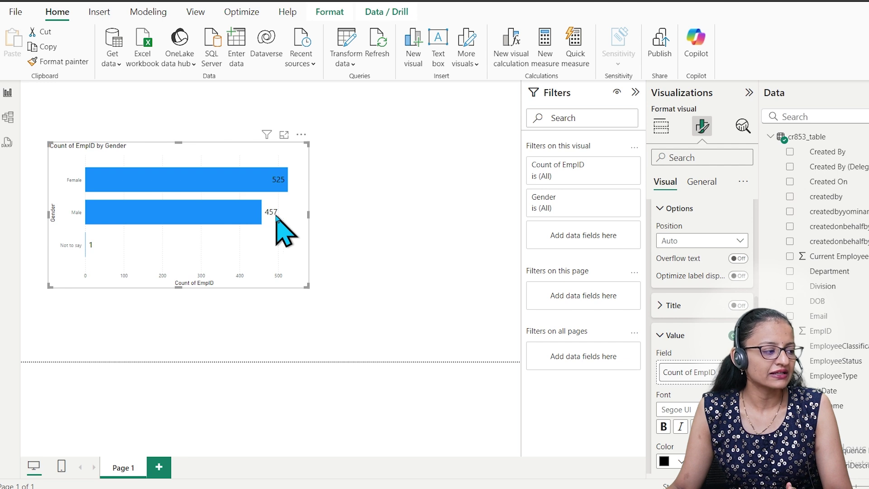
pyautogui.moveTo(264, 188)
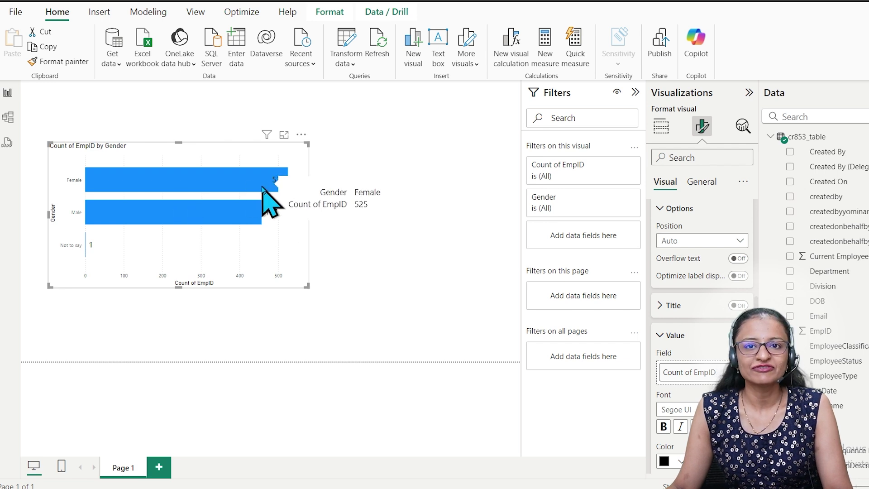
# Deselect the chart, and turn on auto page refresh for the report page with an interval of 5 seconds.
pyautogui.click(660, 126)
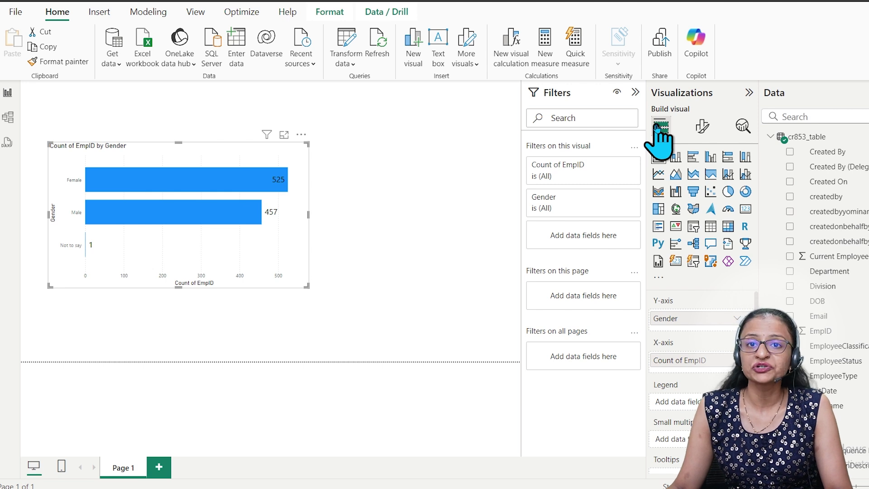
pyautogui.click(390, 305)
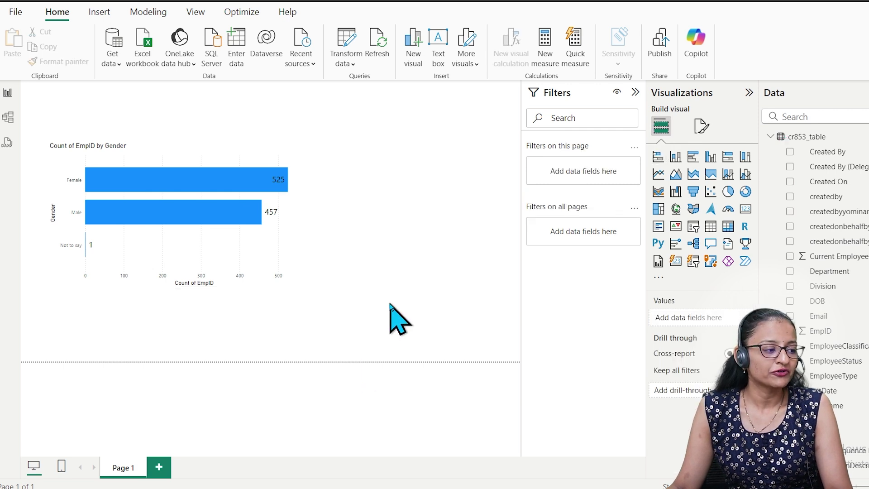
pyautogui.click(699, 127)
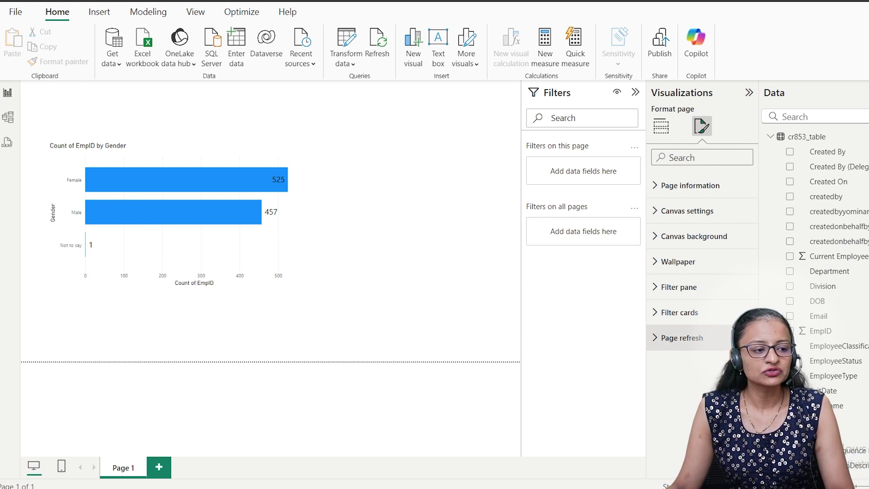
pyautogui.click(661, 340)
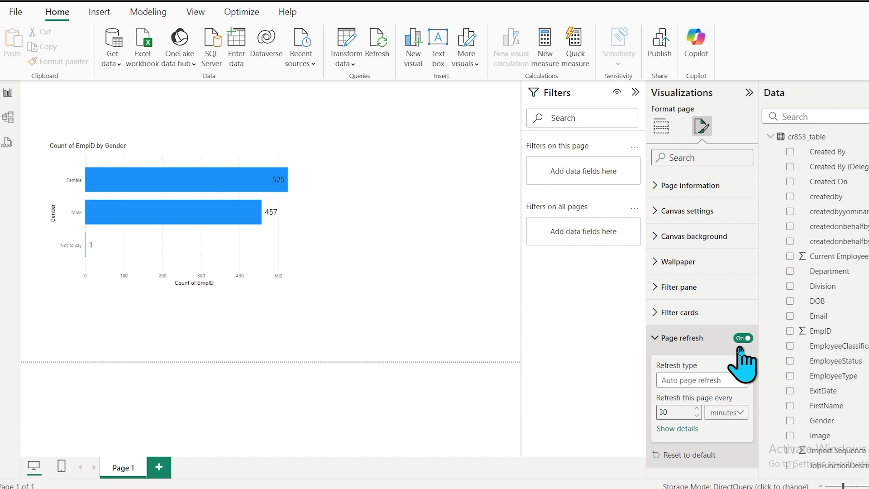
pyautogui.click(679, 411)
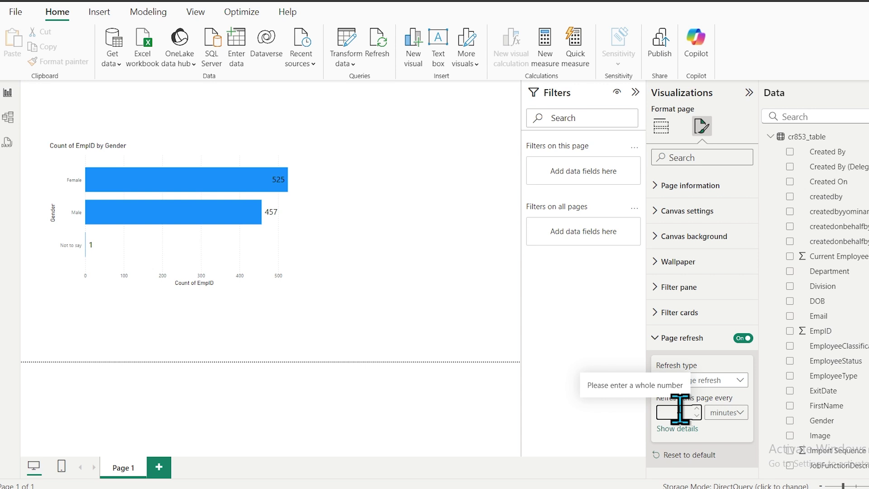
pyautogui.click(723, 411)
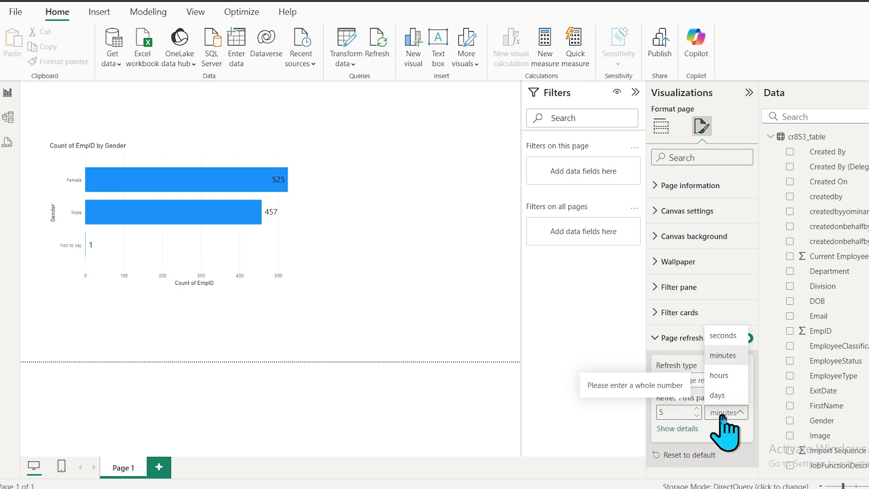
pyautogui.click(722, 335)
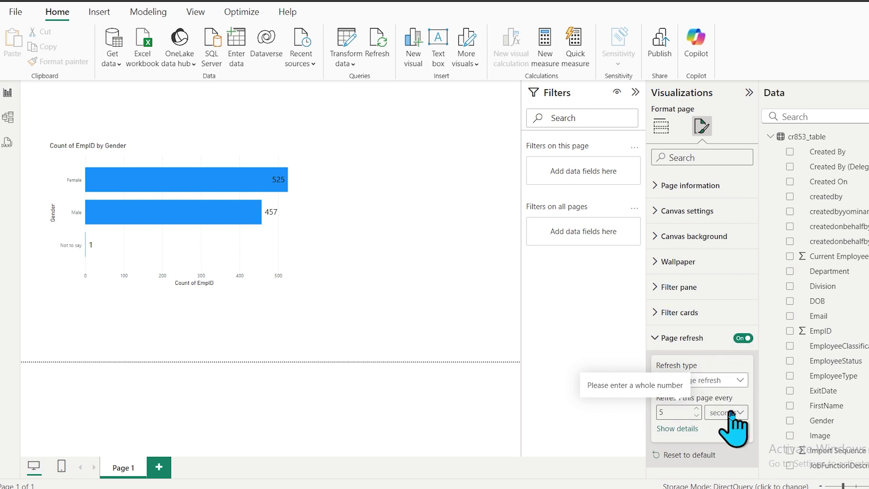
# Save the report in the Downloads folder as Test Dashboard.
pyautogui.click(353, 252)
pyautogui.hotkey('ctrl', 's')
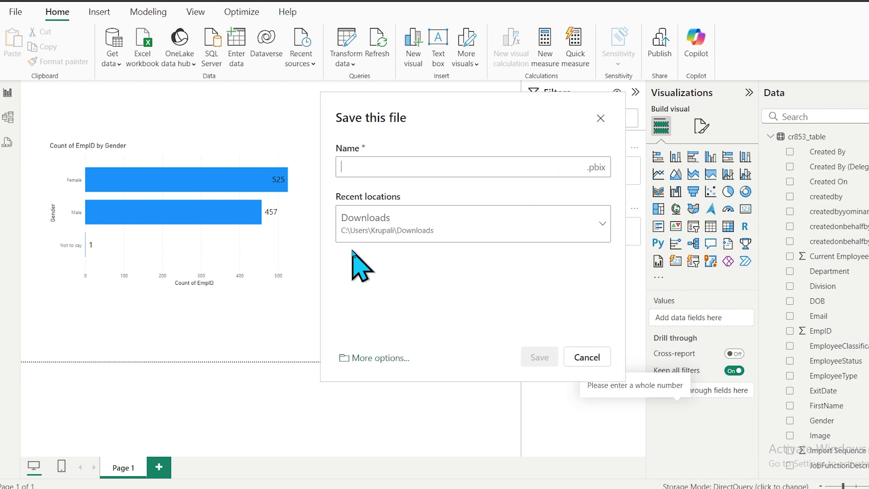
pyautogui.write('YTest D')
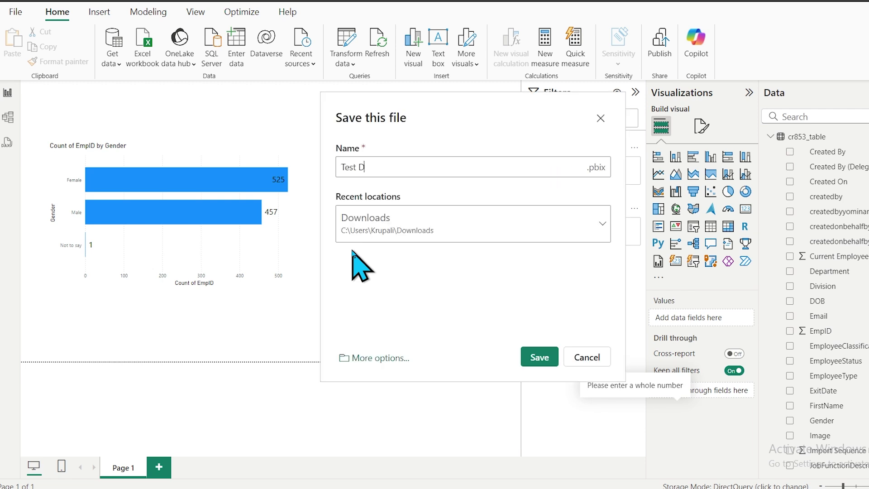
pyautogui.write('ashboard')
pyautogui.click(533, 357)
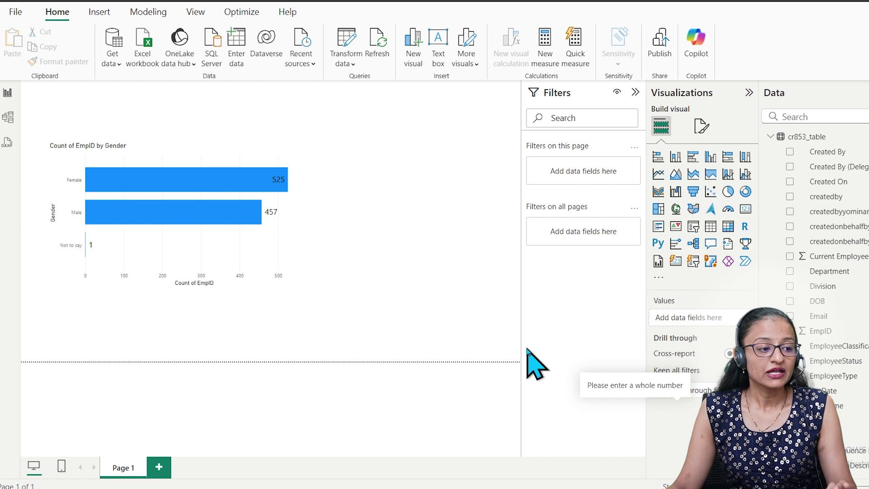
# Switch to Power Apps in Chrome, dismiss the environment selection, and examine the Gender column of the EmployeeData table.
pyautogui.moveTo(240, 211)
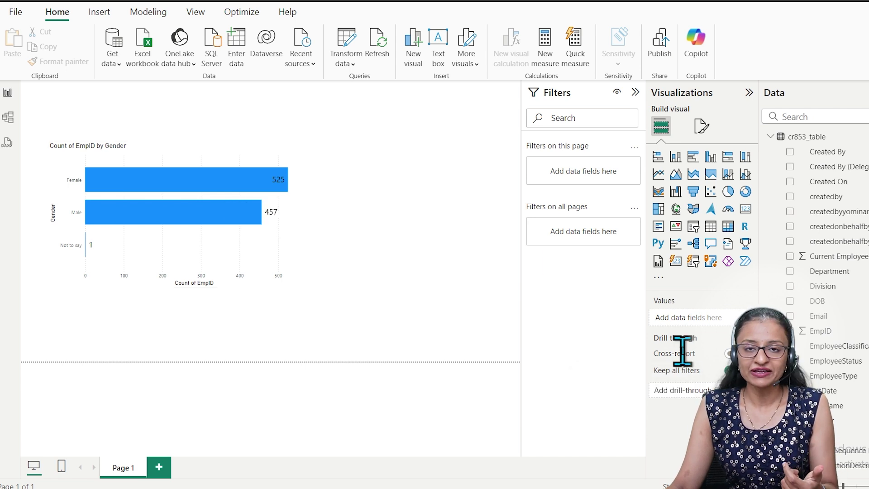
pyautogui.moveTo(682, 353)
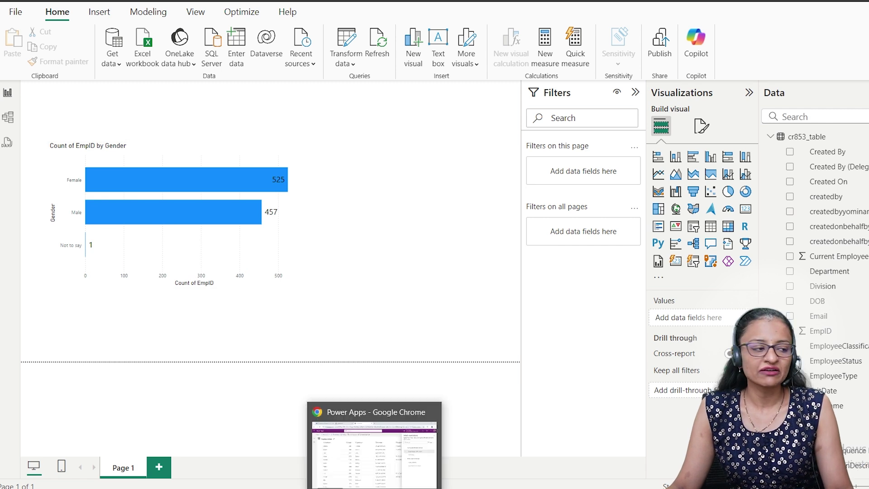
pyautogui.click(378, 452)
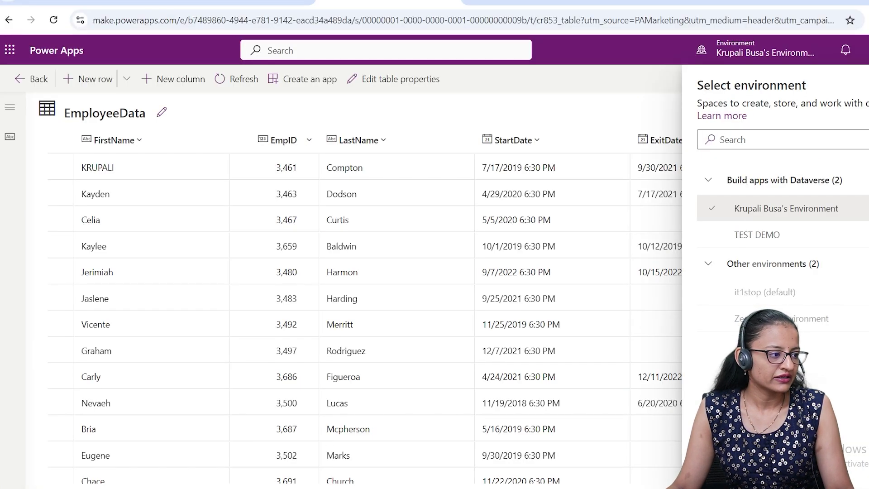
pyautogui.click(394, 193)
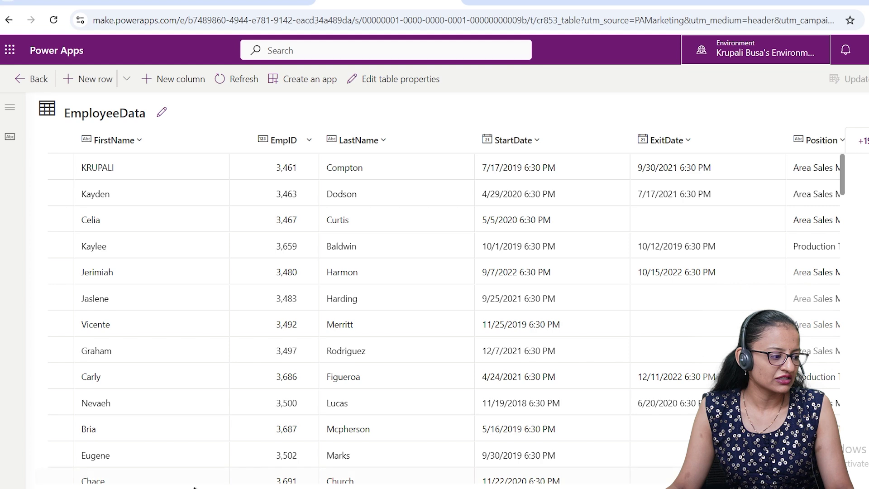
pyautogui.hscroll(15, 420, 485)
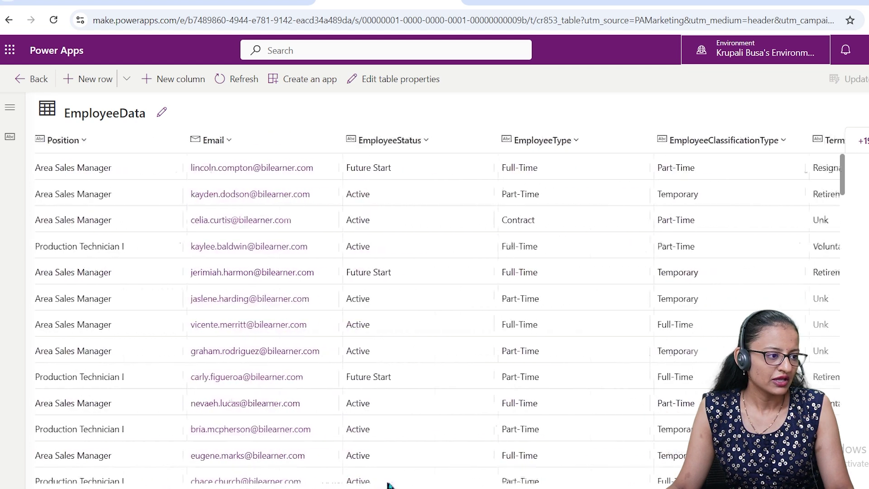
pyautogui.hscroll(10, 420, 485)
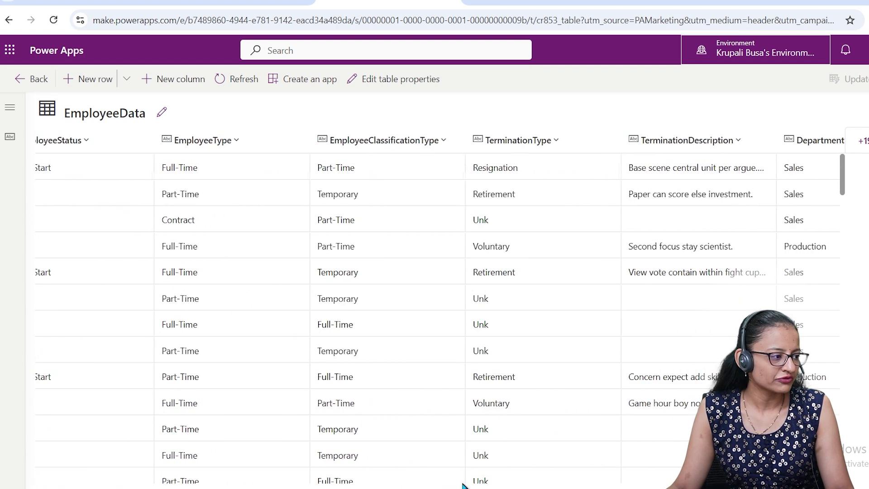
pyautogui.hscroll(15, 534, 487)
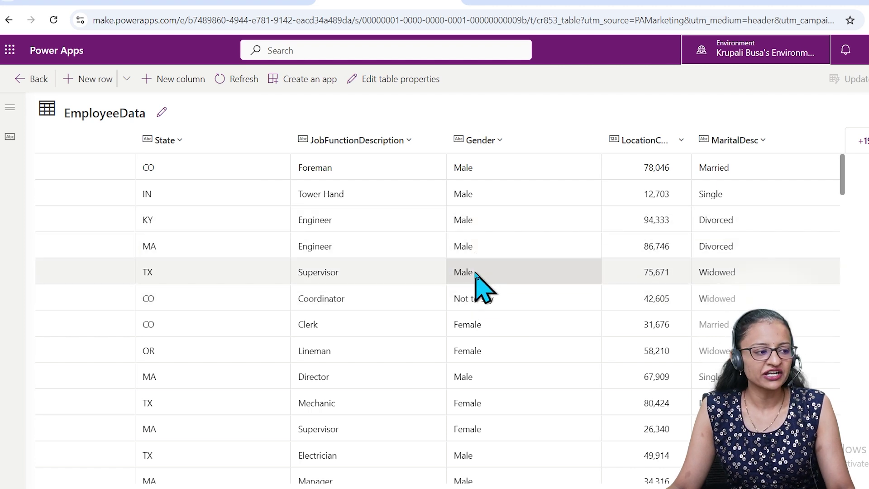
# Set the Gender of the TX Supervisor row to "No to say".
pyautogui.click(475, 273)
pyautogui.click(481, 271)
pyautogui.press('BackSpace')
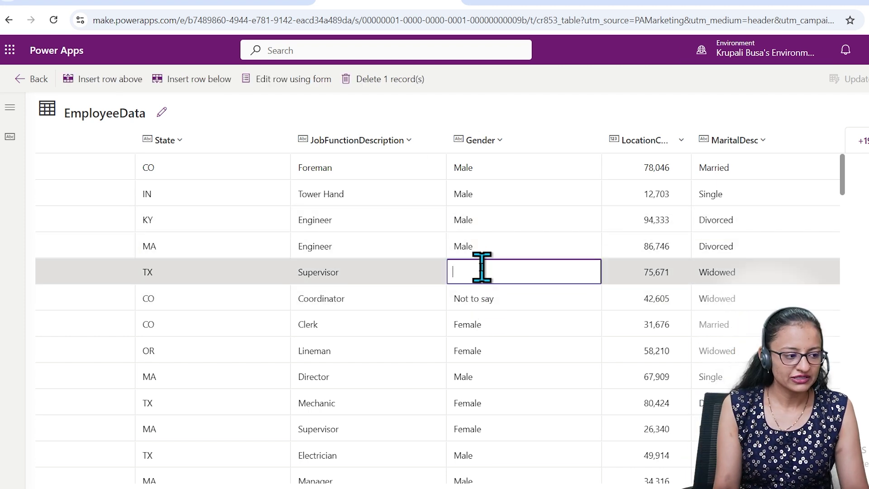
pyautogui.write('No t')
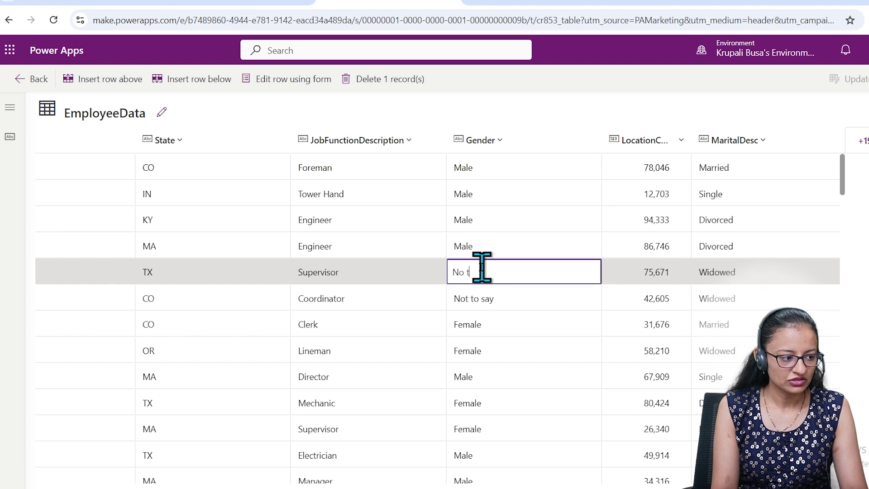
pyautogui.write('o sa')
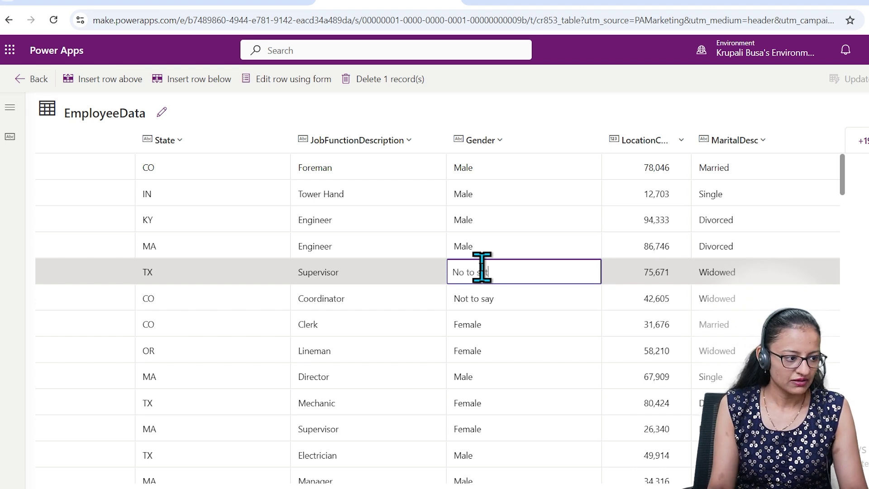
pyautogui.write('y')
# Set the Gender of the MA Engineer and KY Engineer rows directly above to "Not to say".
pyautogui.click(510, 245)
pyautogui.click(509, 246)
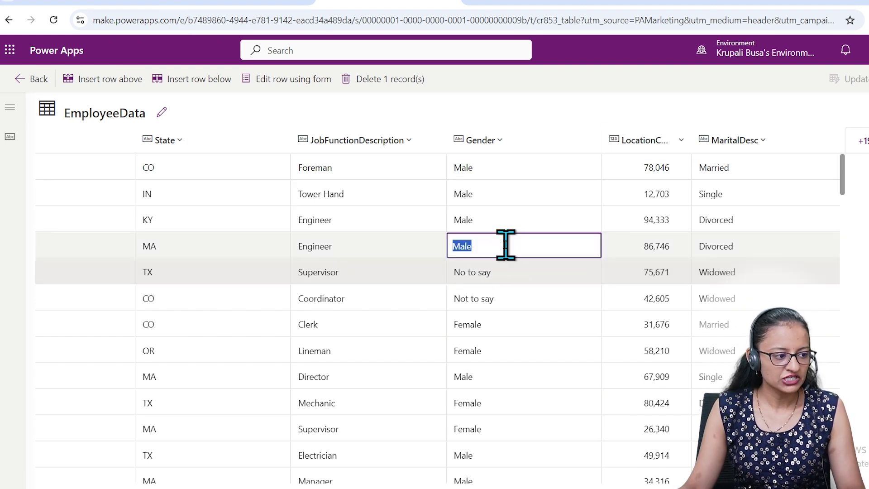
pyautogui.click(506, 245)
pyautogui.press('BackSpace')
pyautogui.press('BackSpace')
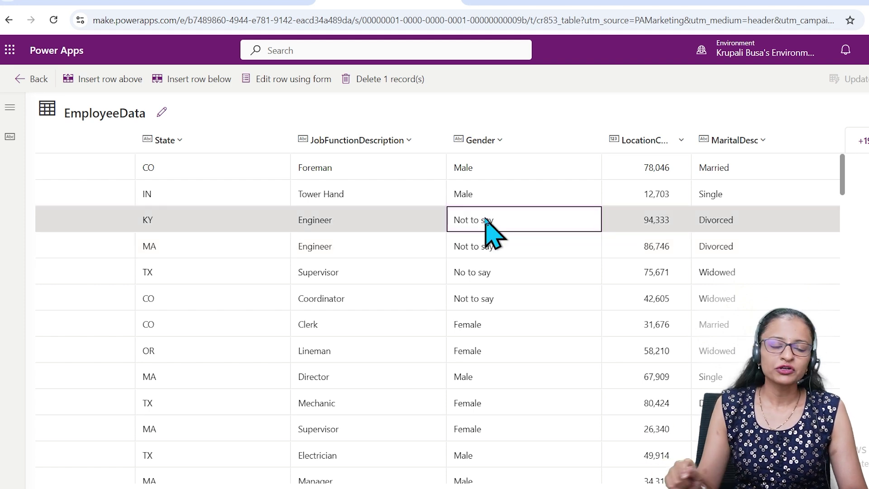
pyautogui.click(486, 220)
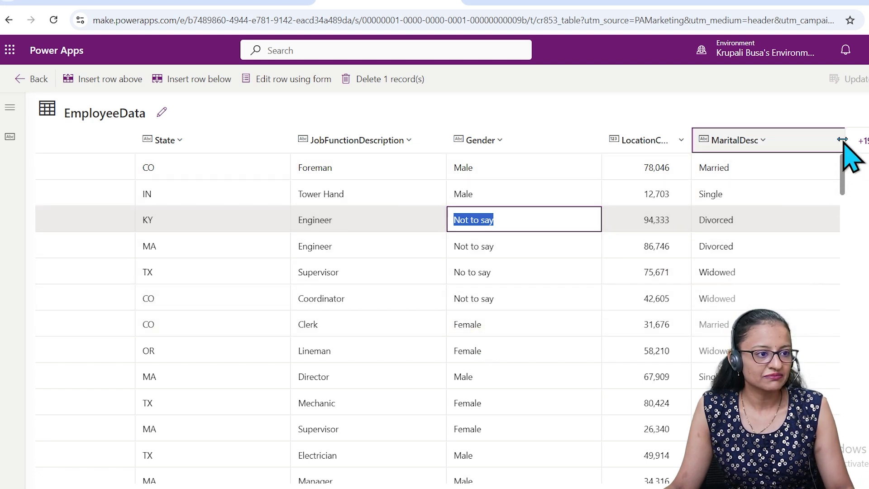
# Switch to Power BI Desktop, move the gender bar chart to the page's upper-left area and deselect it.
pyautogui.hotkey('alt', 'Tab')
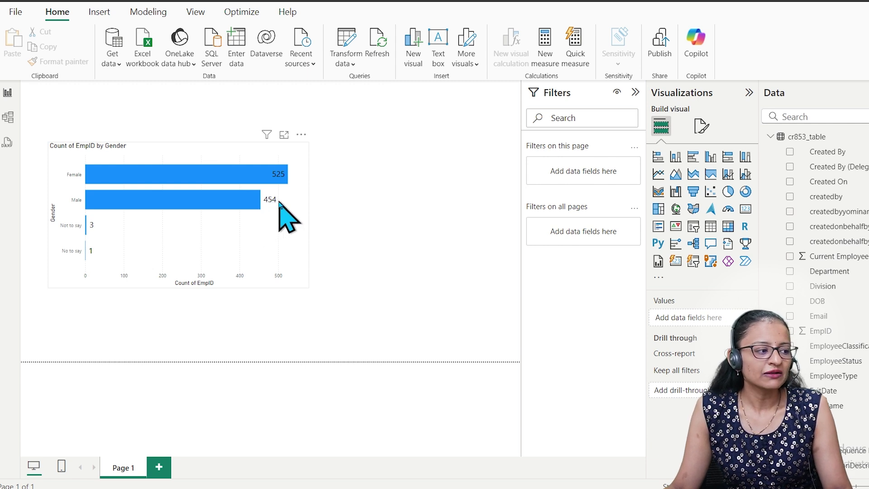
pyautogui.moveTo(212, 223); pyautogui.dragTo(184, 203)
pyautogui.click(416, 208)
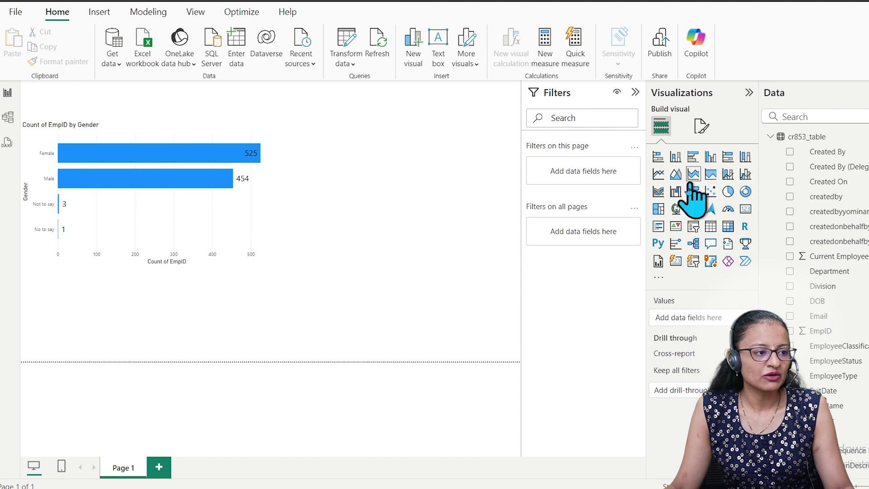
# Add a taller pie chart beside the bar chart, with Department as legend and count of EmpID as values.
pyautogui.click(727, 192)
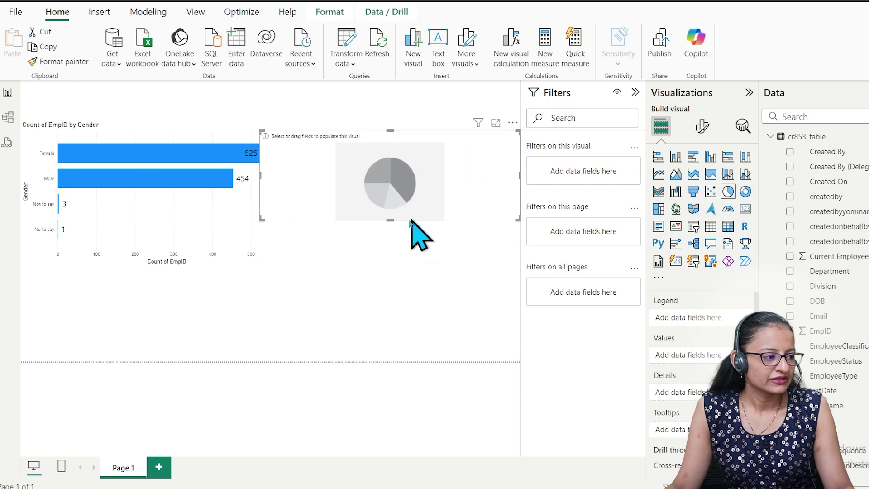
pyautogui.moveTo(390, 221); pyautogui.dragTo(392, 300)
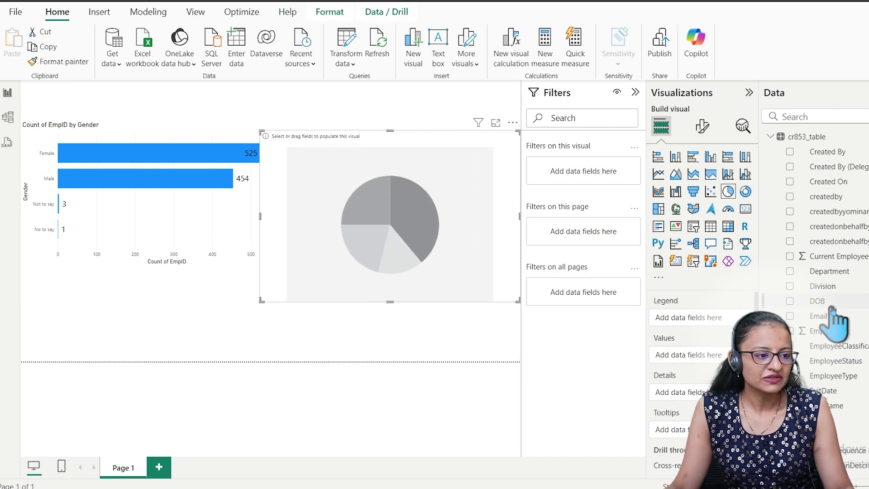
pyautogui.moveTo(839, 273); pyautogui.dragTo(686, 319)
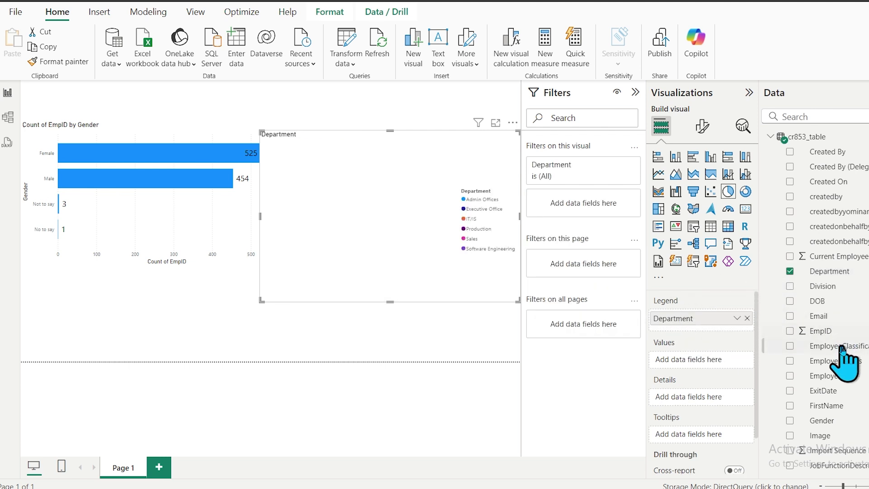
pyautogui.moveTo(821, 330); pyautogui.dragTo(675, 362)
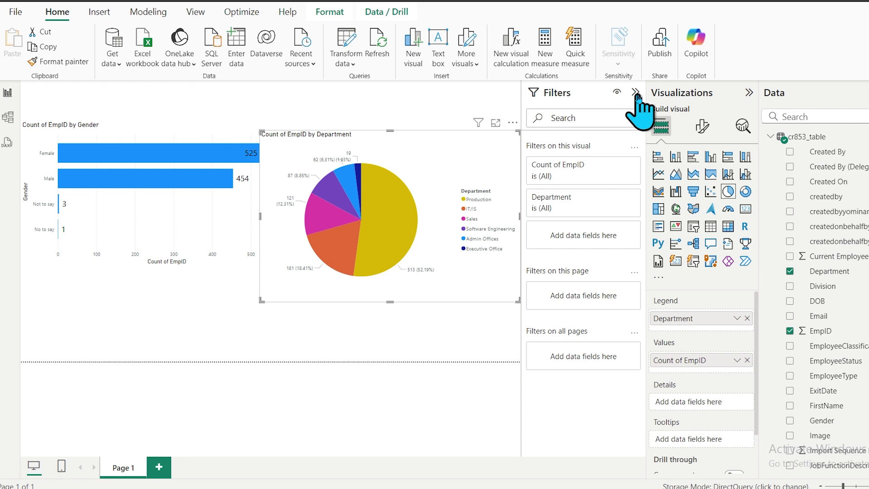
# Collapse the Filters and Visualizations panes to enlarge the report page, and examine the department pie chart.
pyautogui.click(635, 93)
pyautogui.click(743, 94)
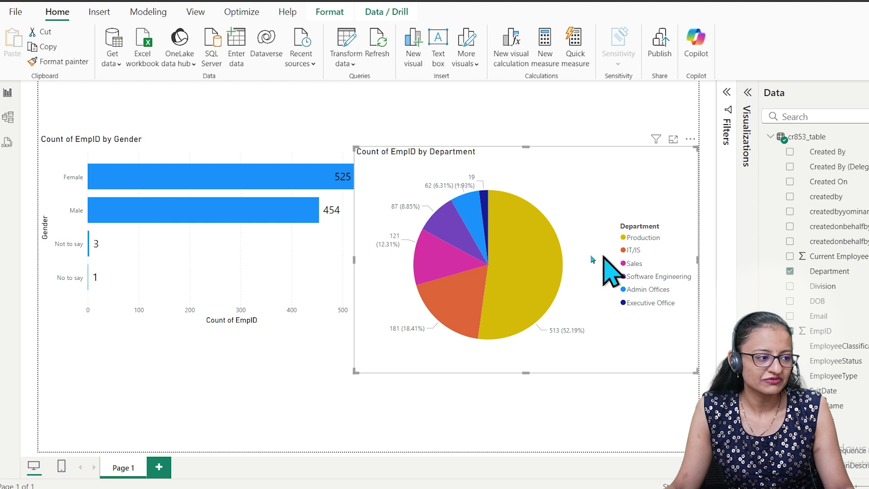
pyautogui.moveTo(471, 254)
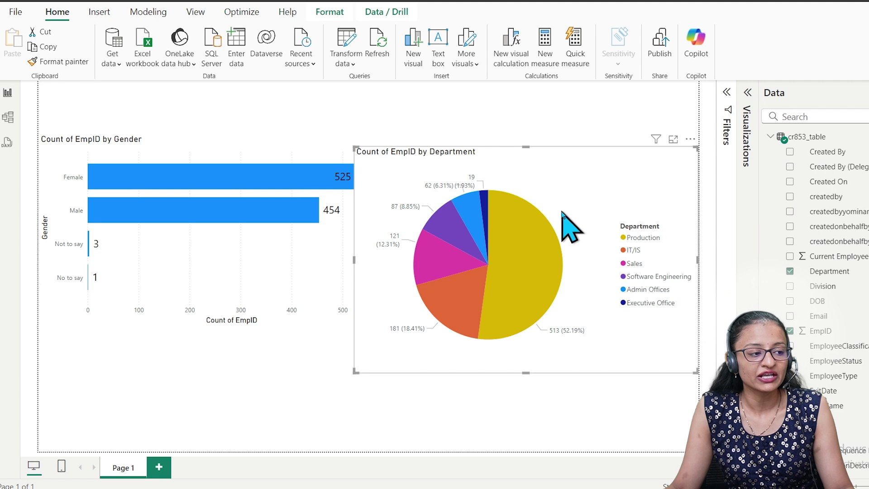
pyautogui.hotkey('alt', 'Tab')
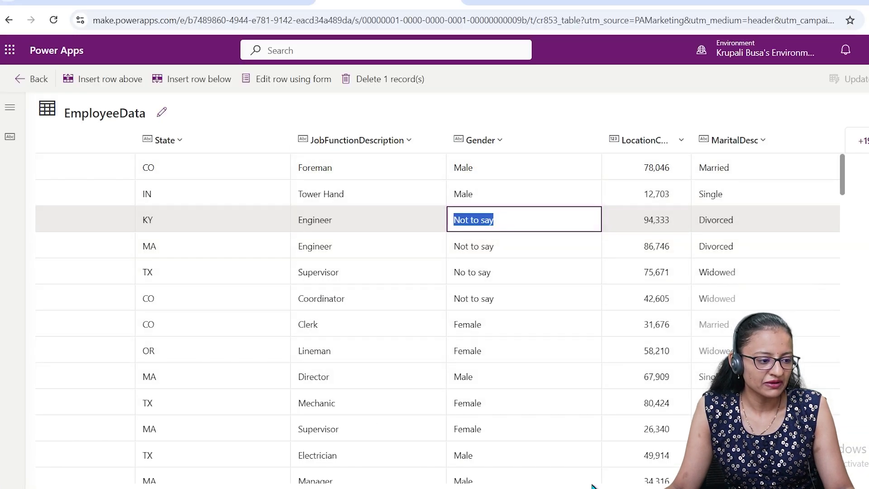
pyautogui.hotkey('alt', 'Tab')
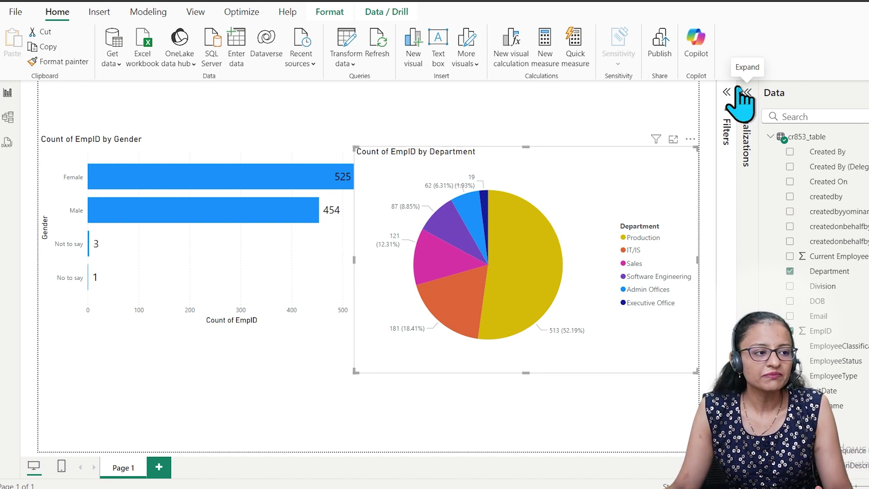
# Deselect the pie chart and show the report page's page refresh settings to check the refresh type and interval.
pyautogui.click(247, 411)
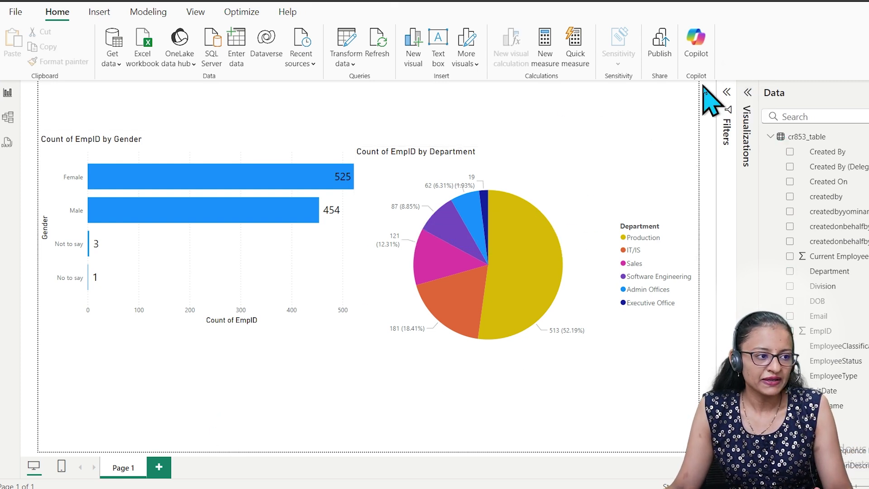
pyautogui.click(747, 92)
pyautogui.click(701, 126)
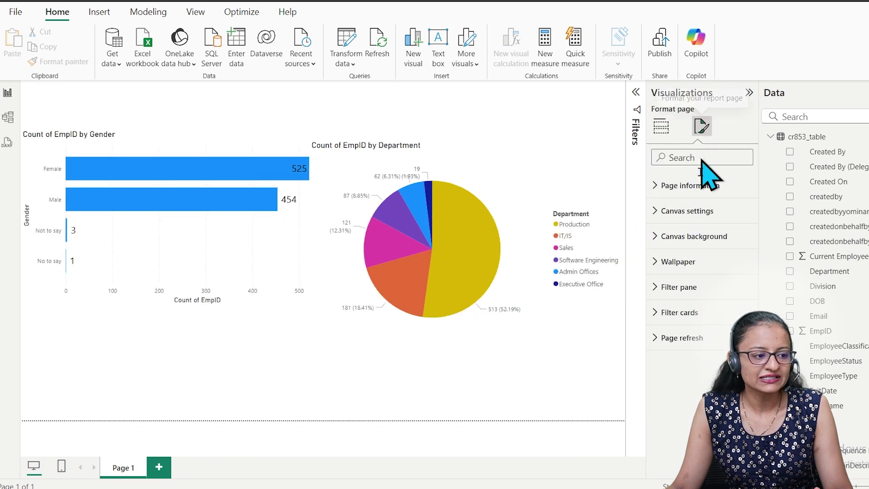
pyautogui.click(681, 338)
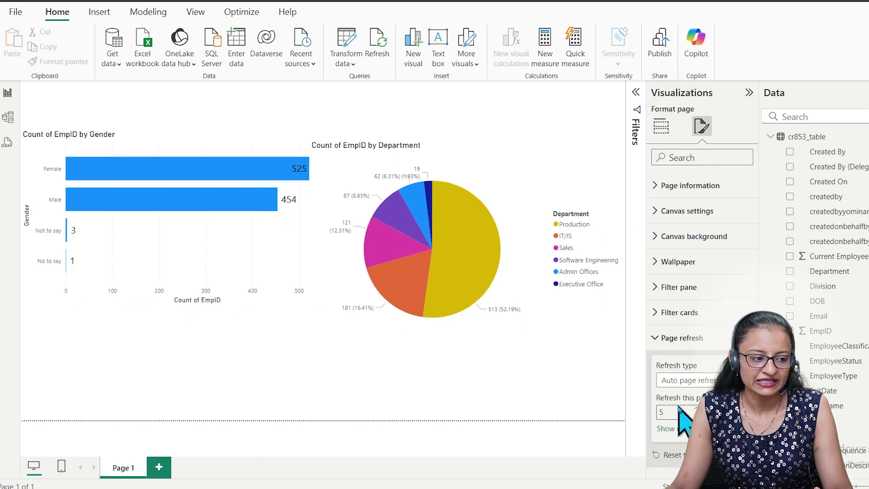